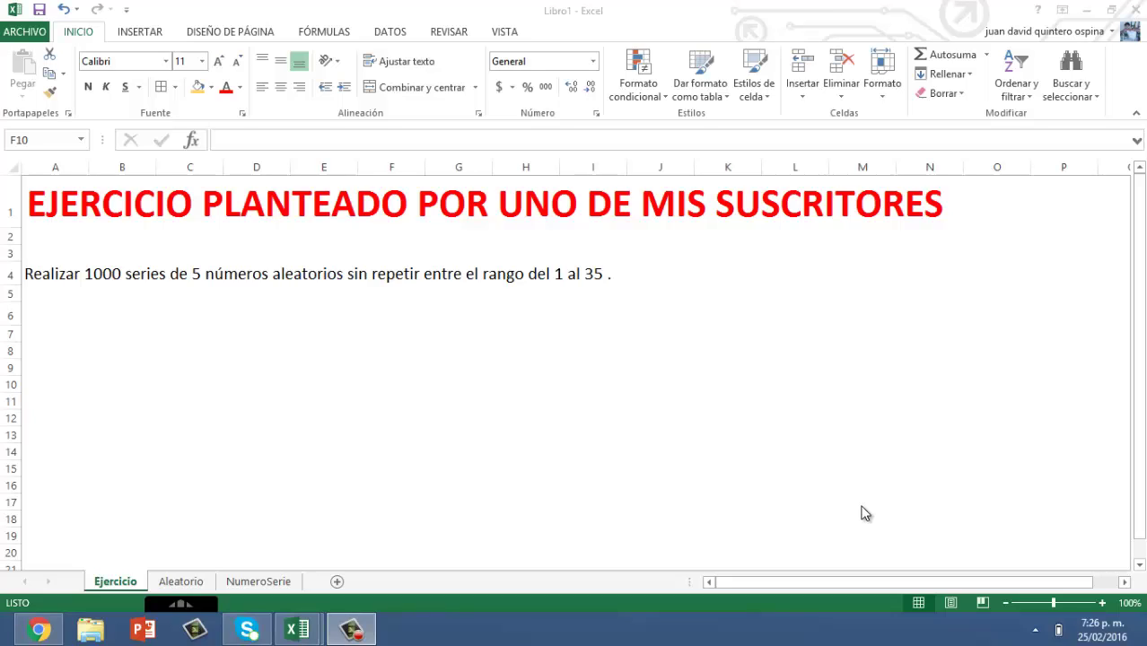
- Bring the workbook into focus after reading the Ejercicio task of 1000 five-number series
left_click(432, 362)
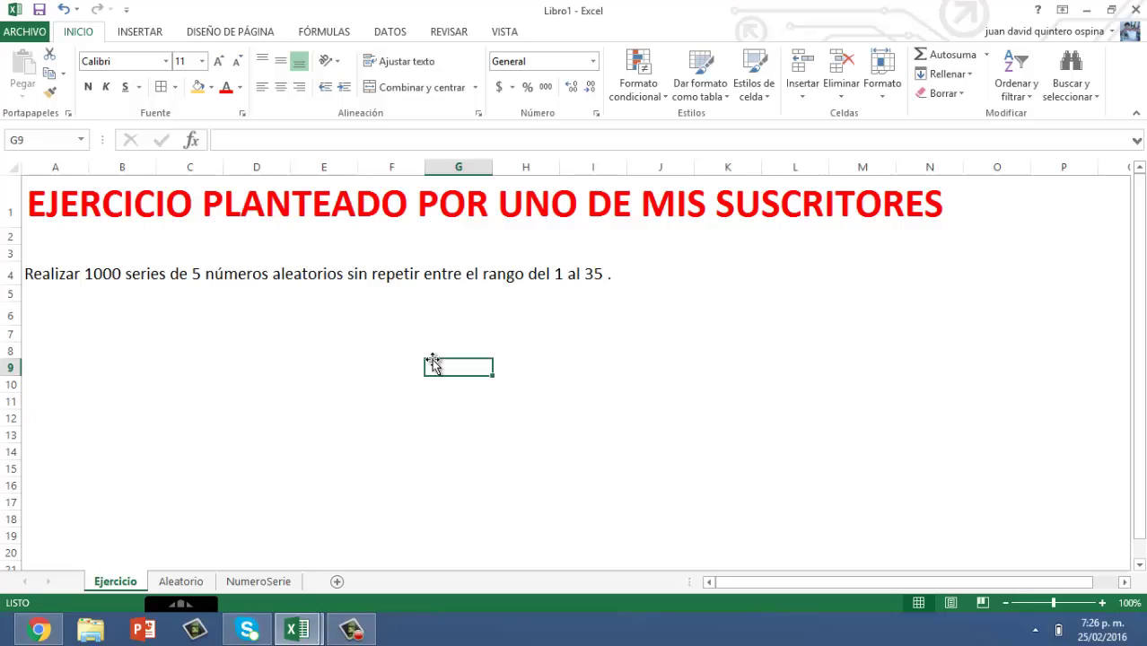
left_click(250, 319)
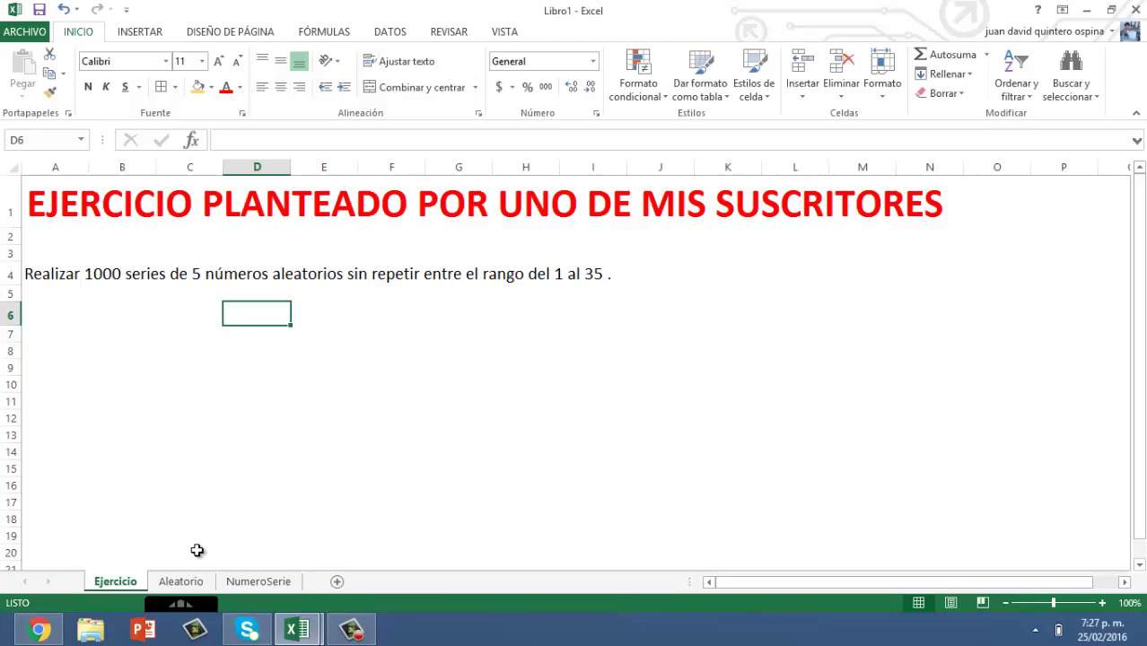
- On the Aleatorio sheet, number column A from 1 in A2 to 35 in A36
left_click(177, 583)
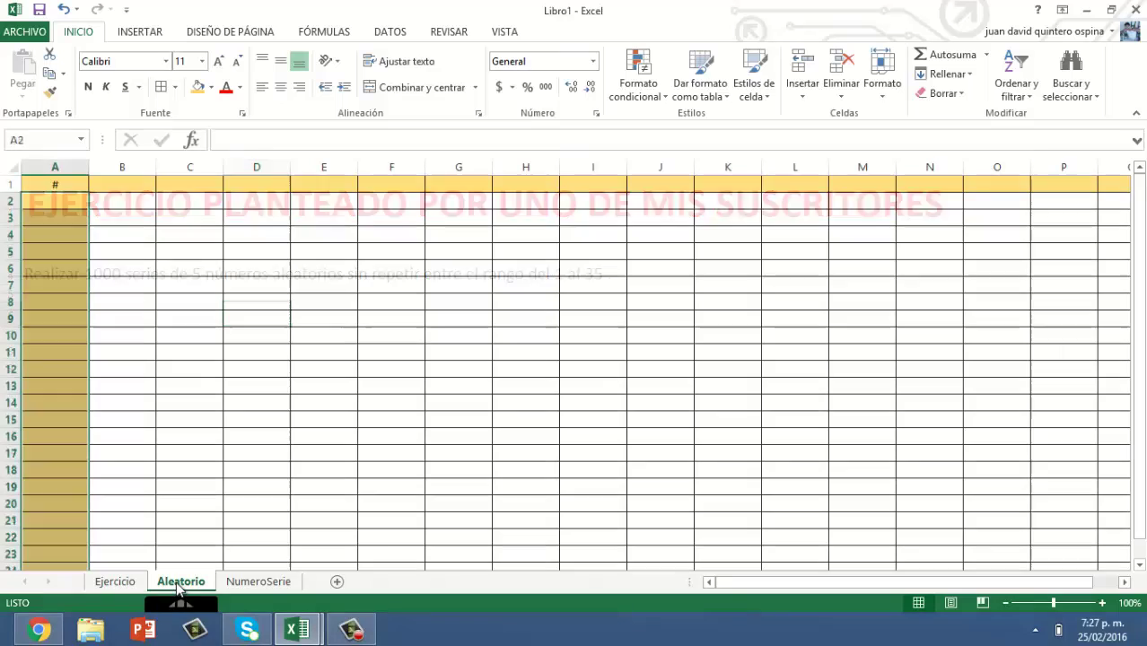
left_click(67, 198)
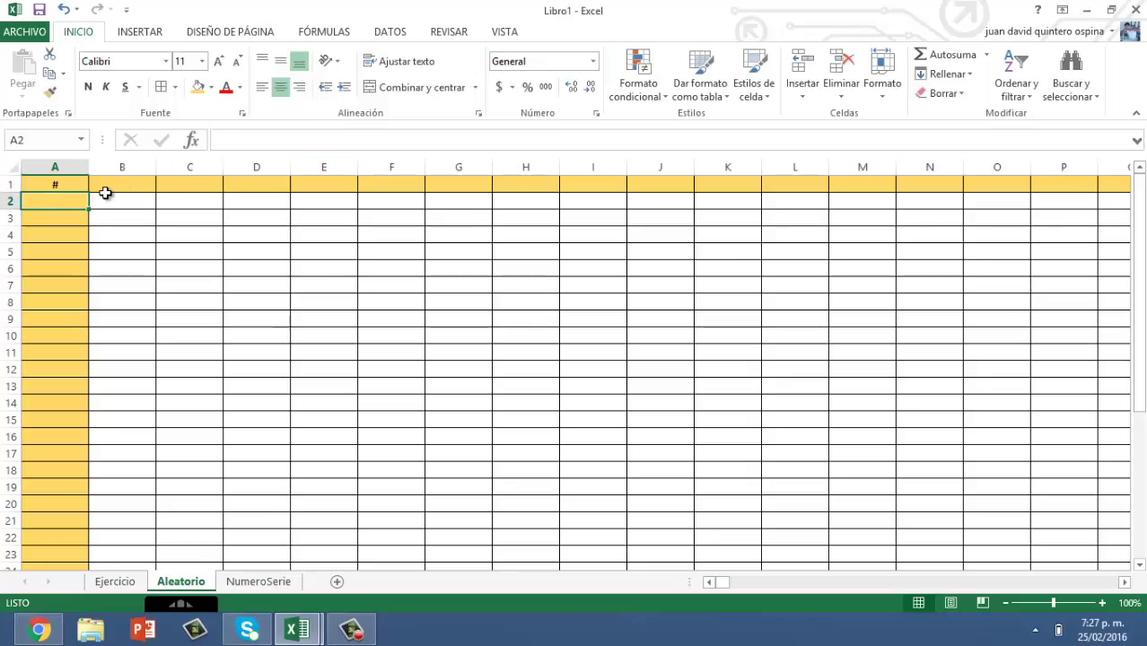
type("1")
key("Return")
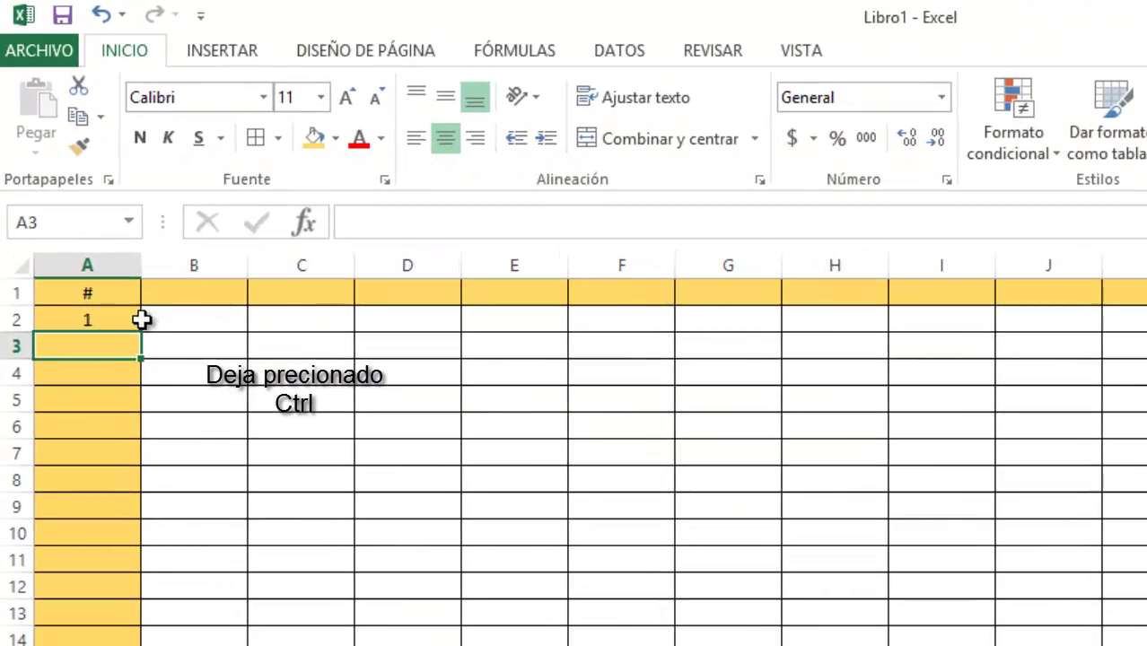
left_click(142, 320)
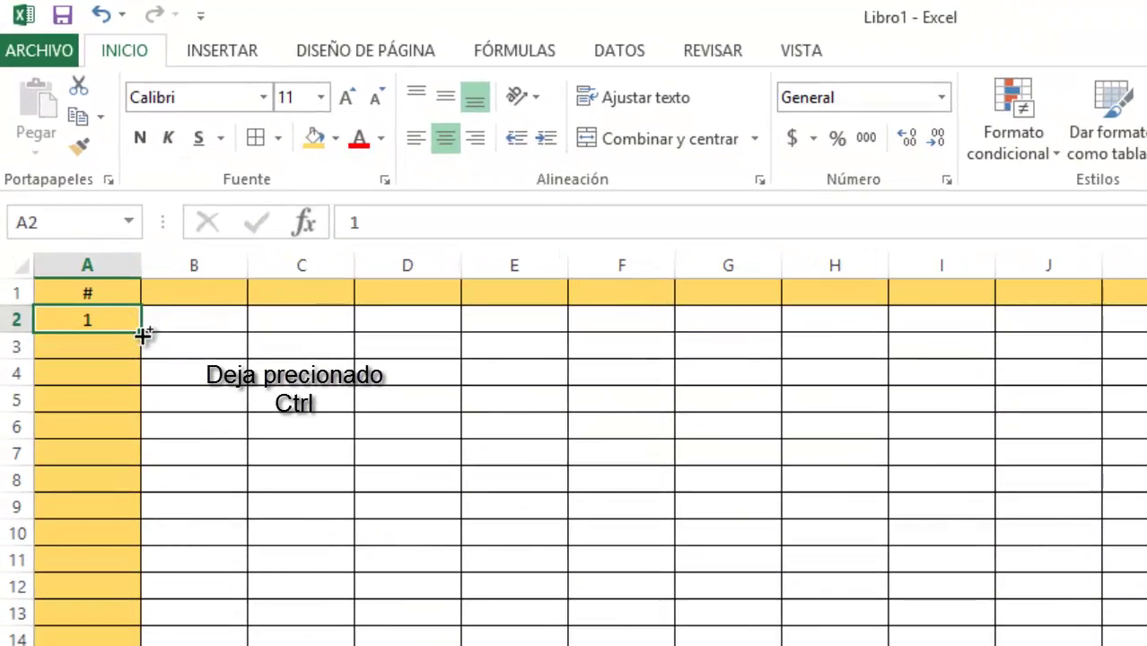
left_click_drag(142, 333, 66, 608)
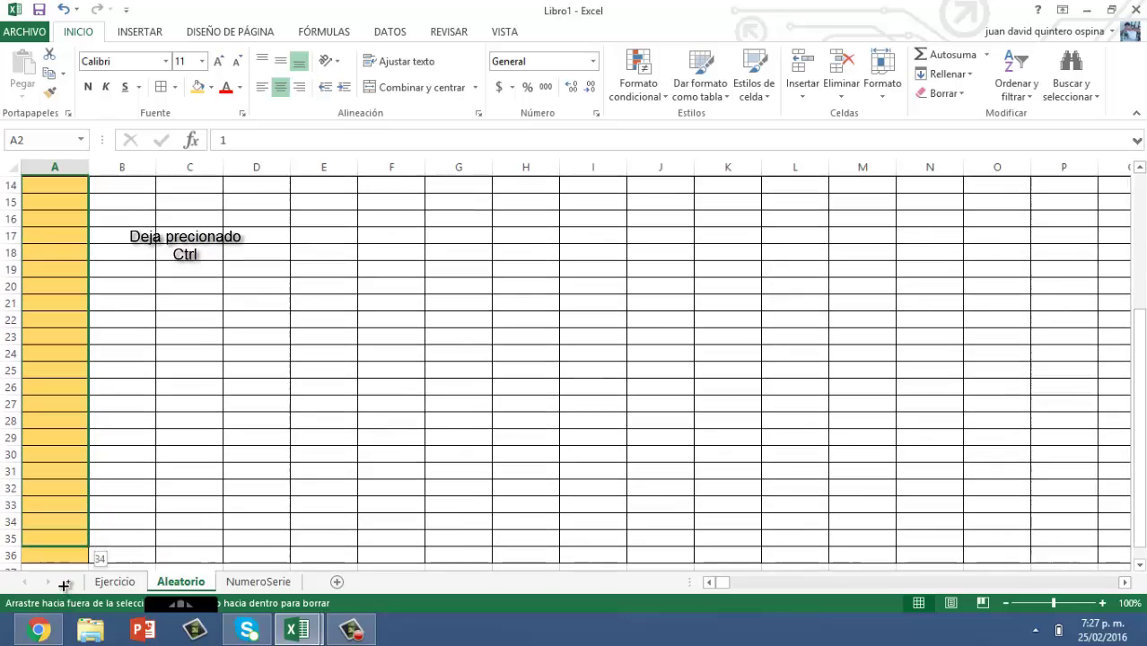
left_click_drag(66, 608, 92, 522)
- Enter 1 in B1 as the first column header
scroll(90, 520, "up", 4)
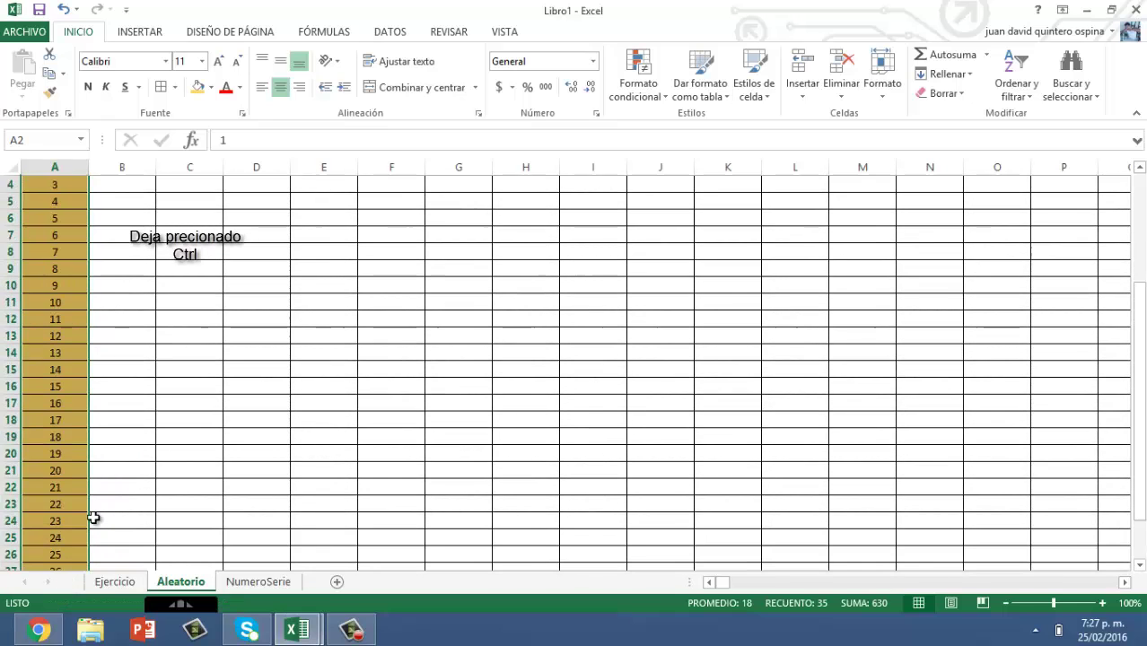
scroll(89, 521, "up", 1)
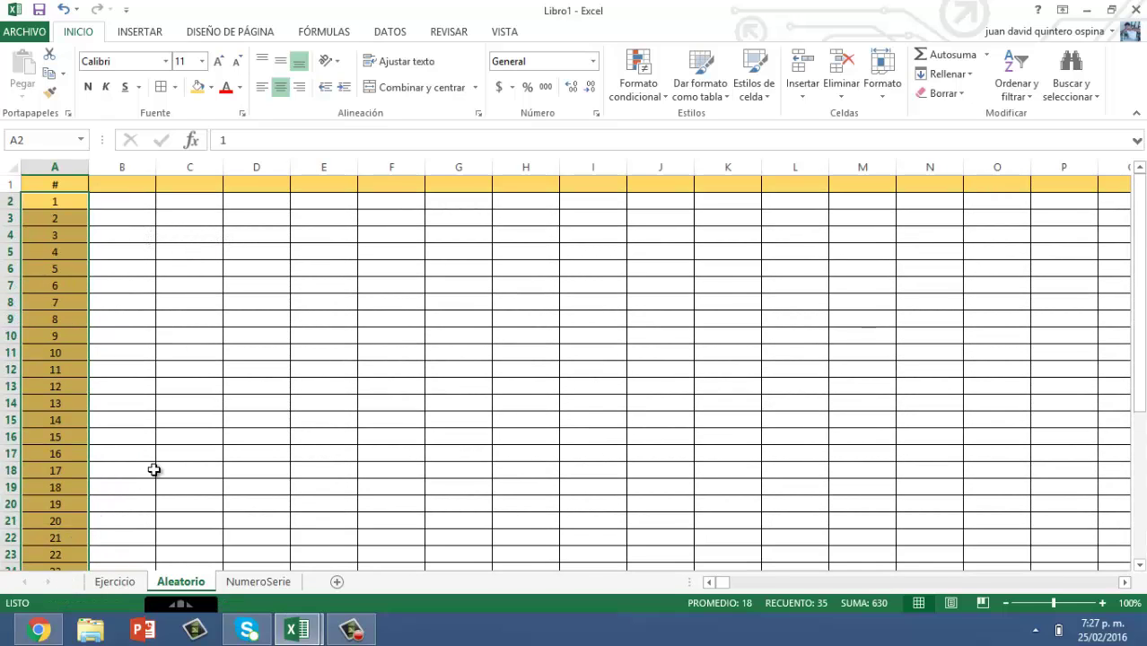
left_click(116, 186)
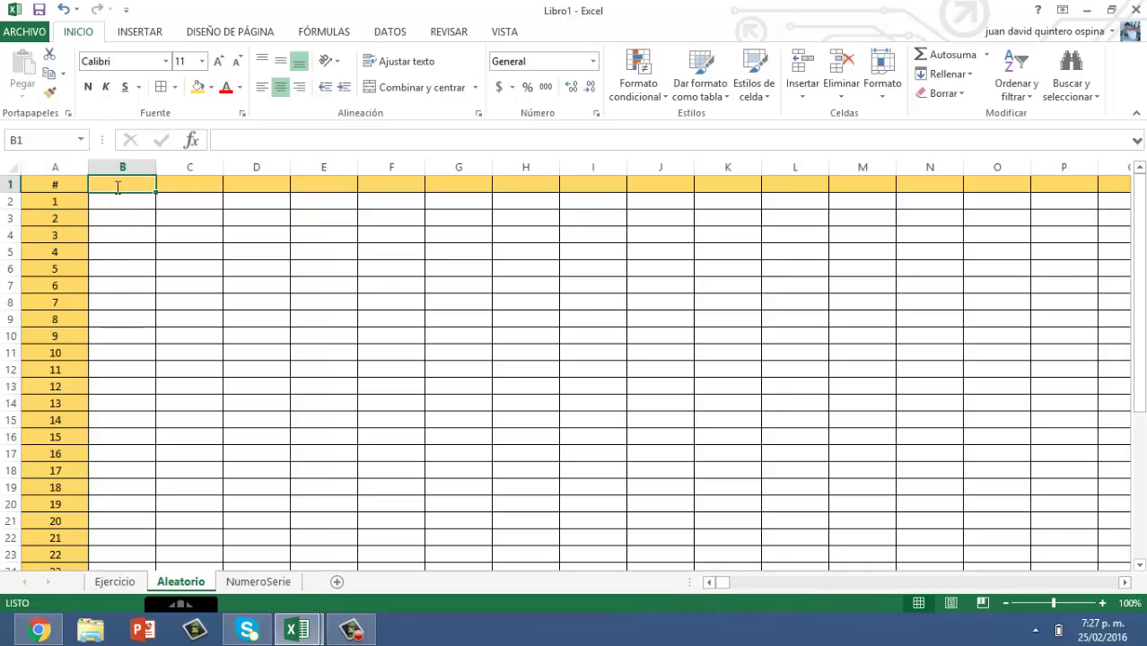
type("1")
key("ctrl+Return")
- Fill row 1 with a linear row series, step 1, up to 1000 in column ALM
left_click(949, 74)
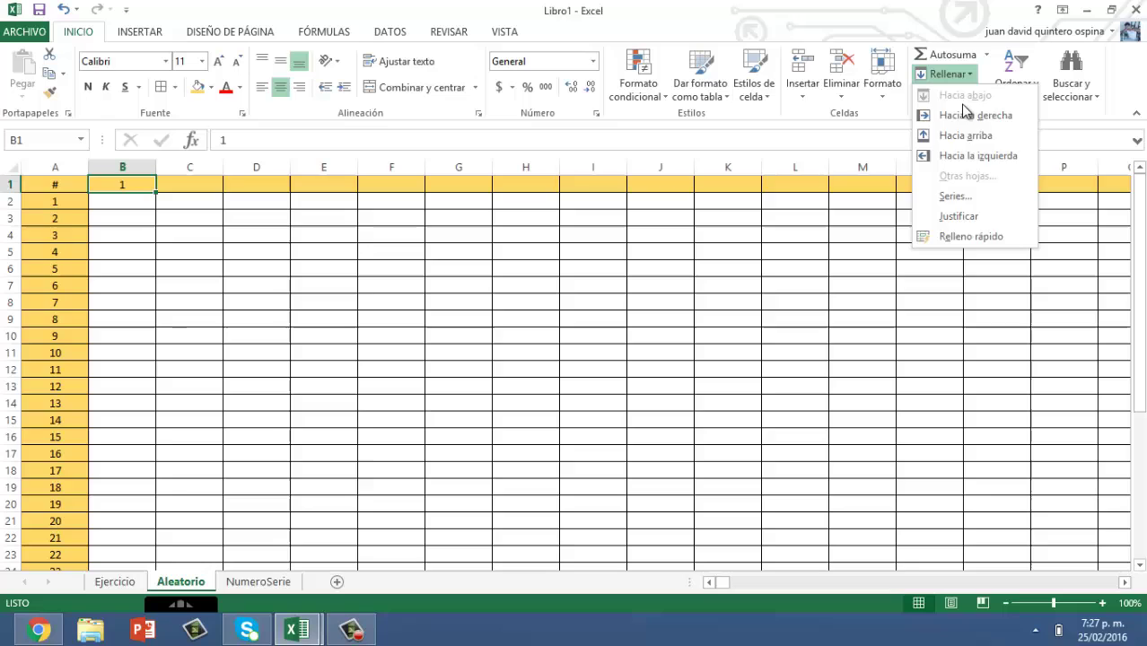
left_click(955, 196)
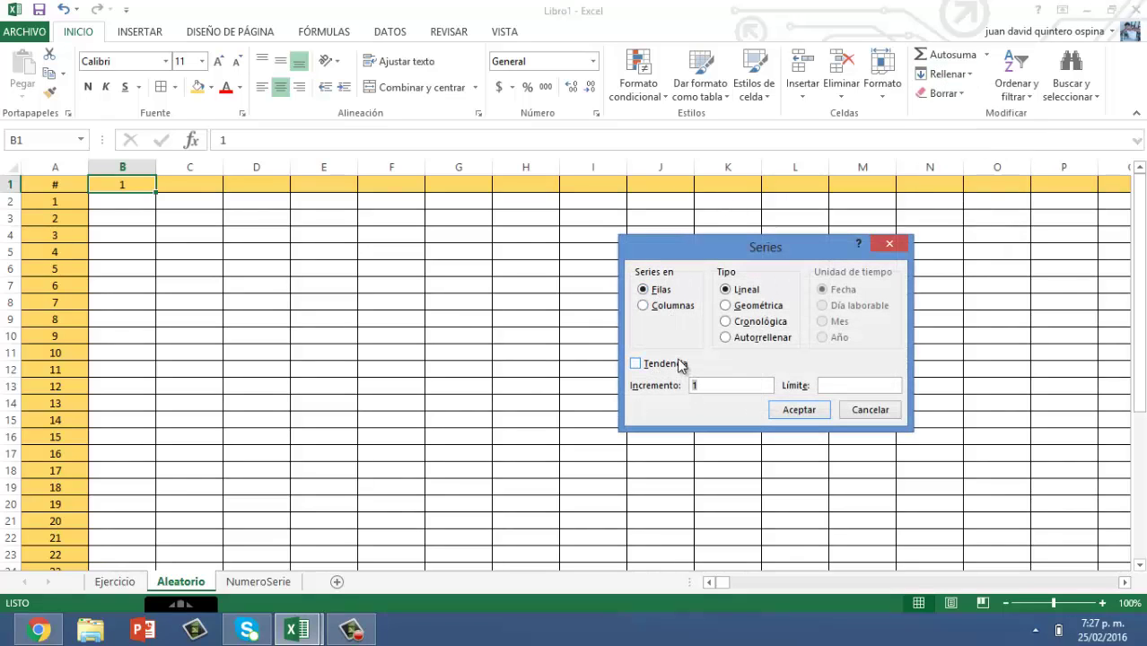
left_click(834, 383)
type("1000")
left_click(797, 410)
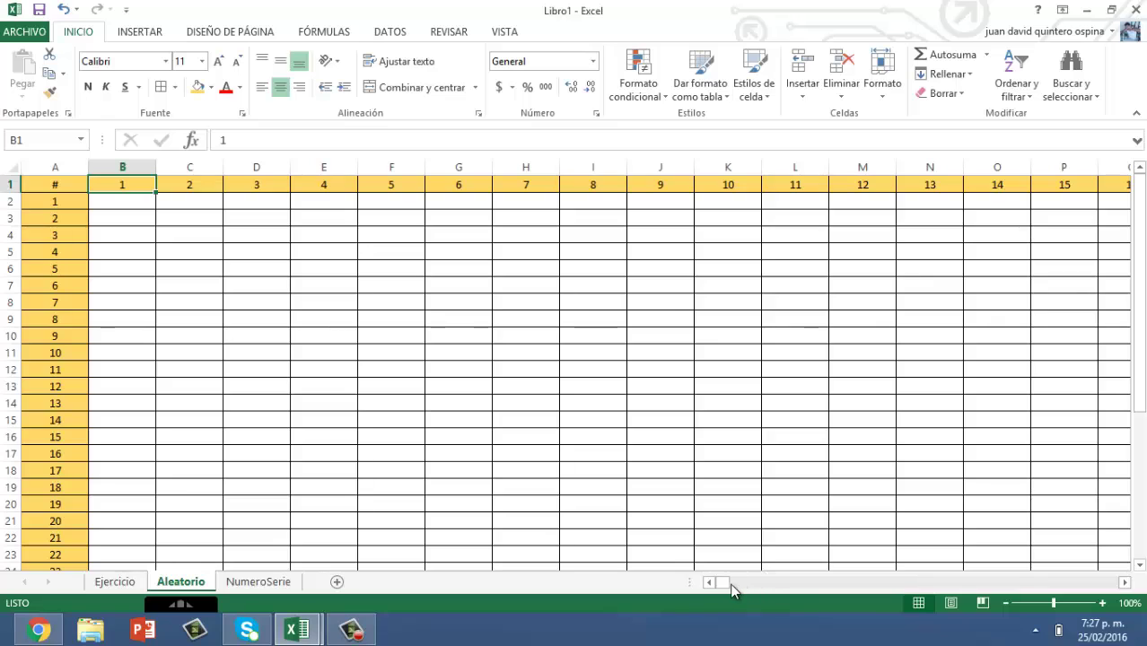
left_click_drag(725, 582, 1116, 601)
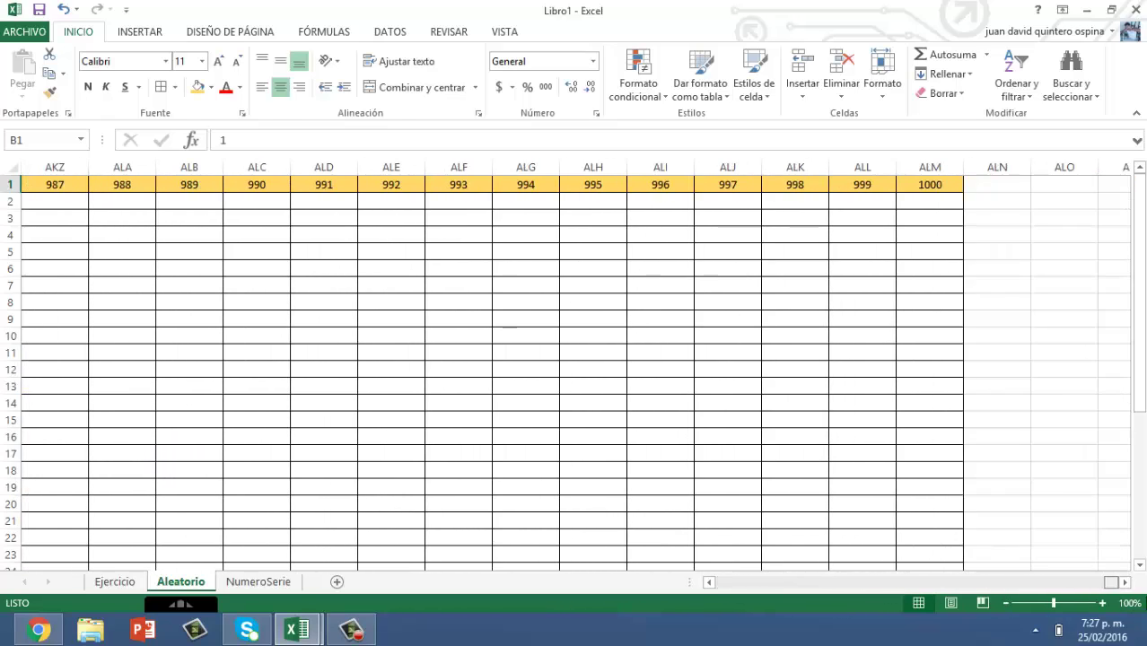
left_click_drag(1116, 601, 652, 550)
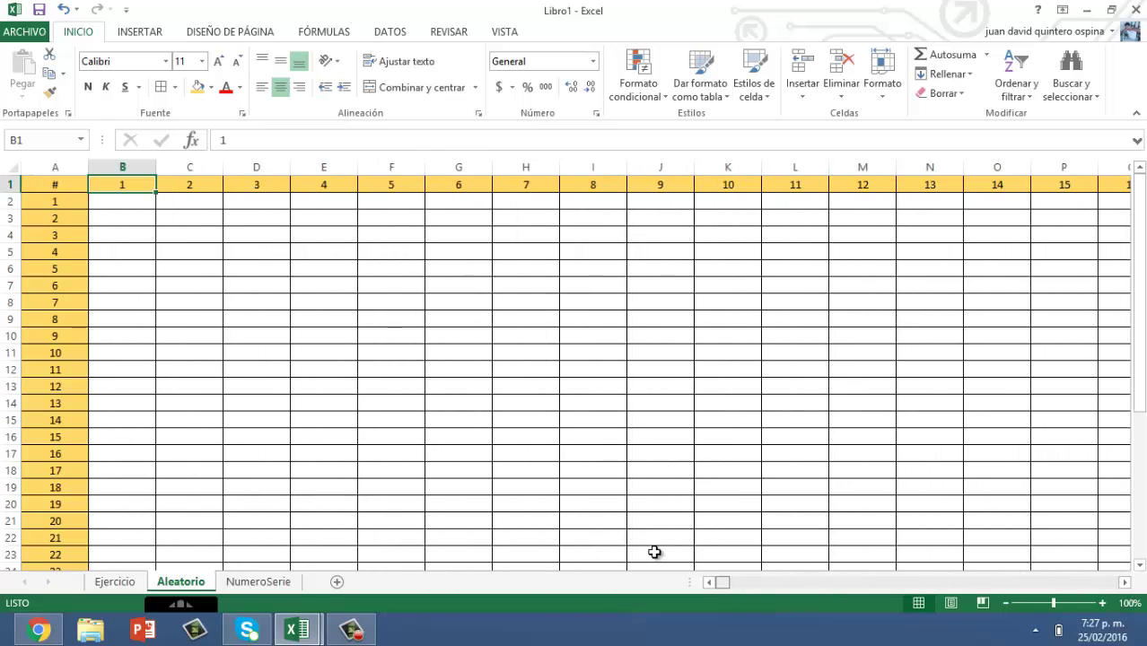
- Enter =ALEATORIO() in B2 and copy that cell
left_click(127, 199)
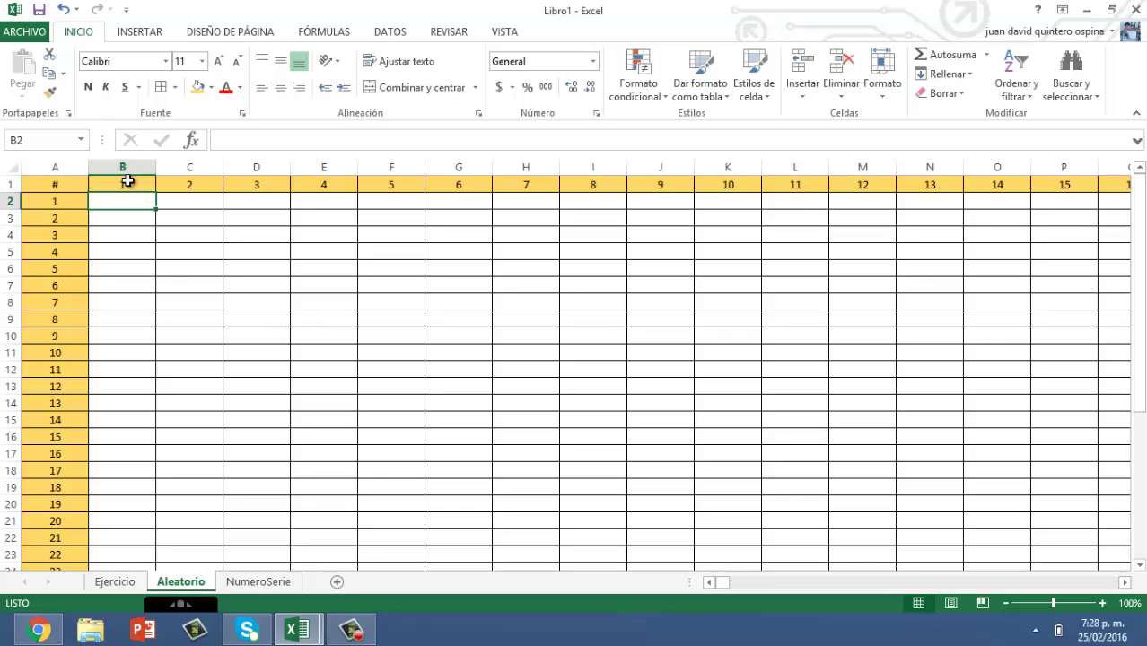
type("=")
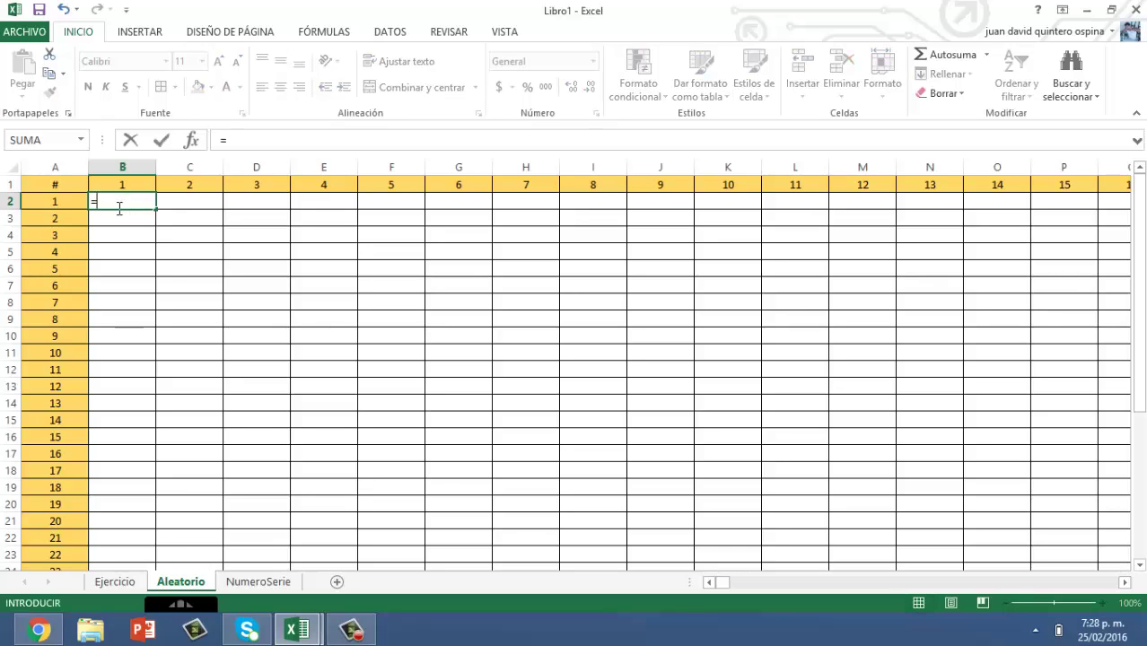
type("ale")
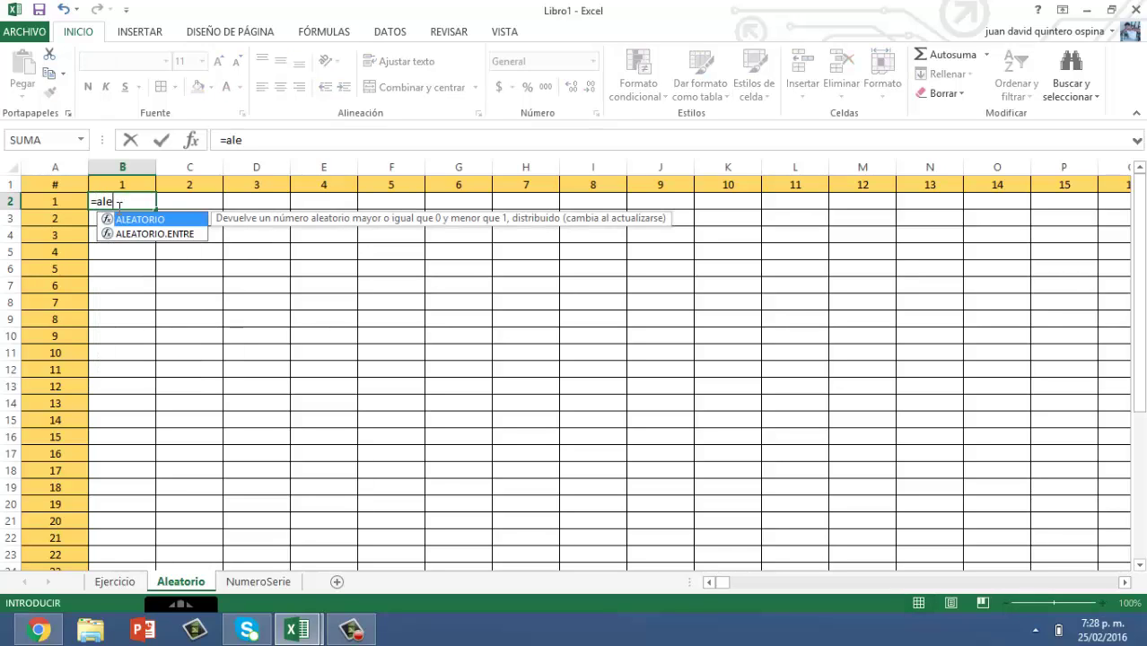
type("at")
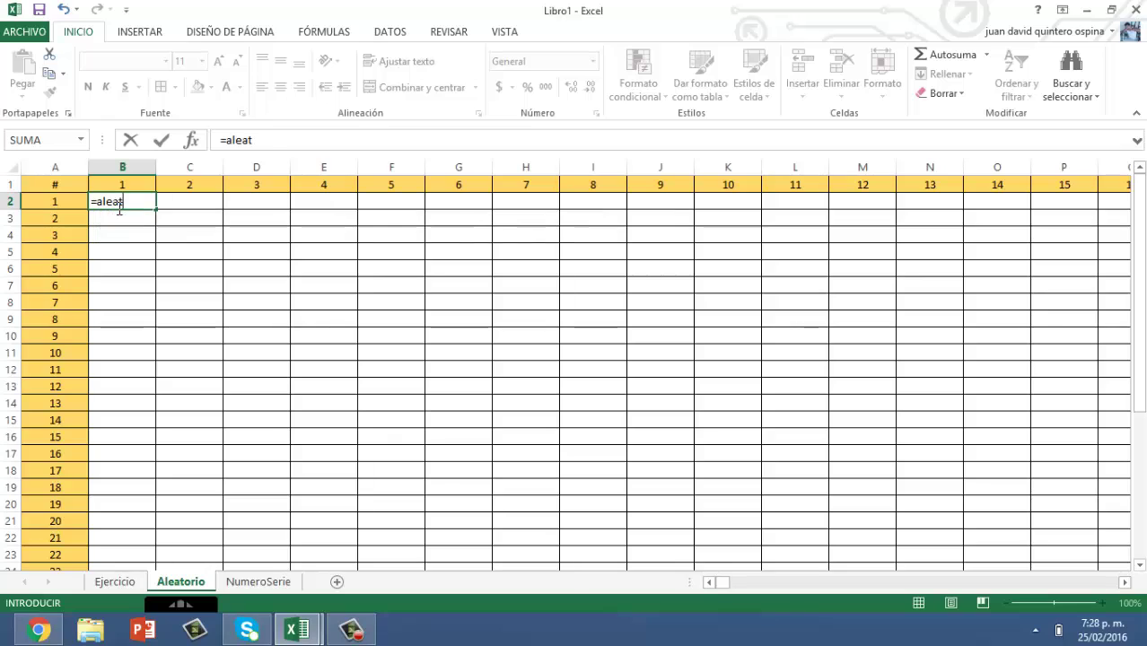
type("e")
key("BackSpace")
type("ori")
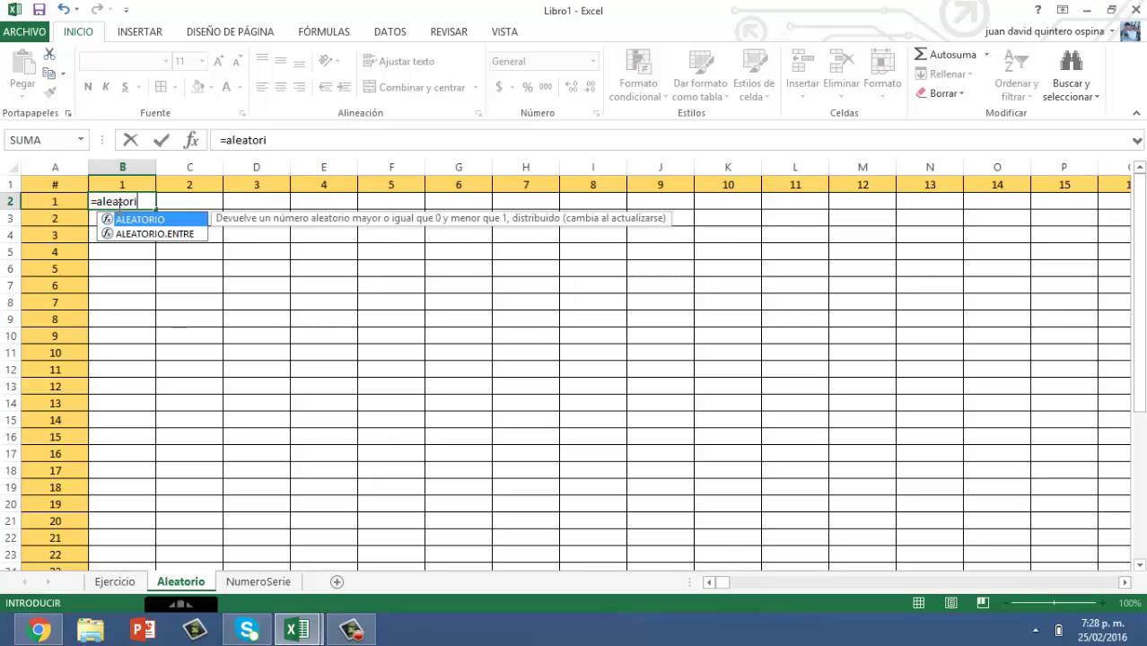
type("o()")
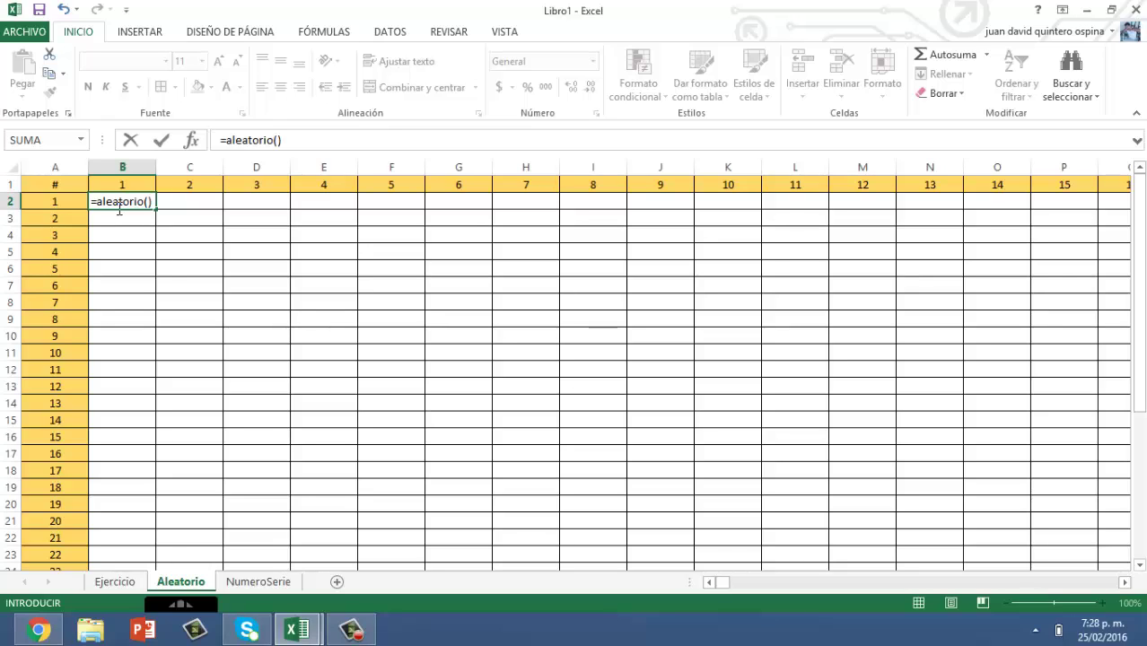
key("Return")
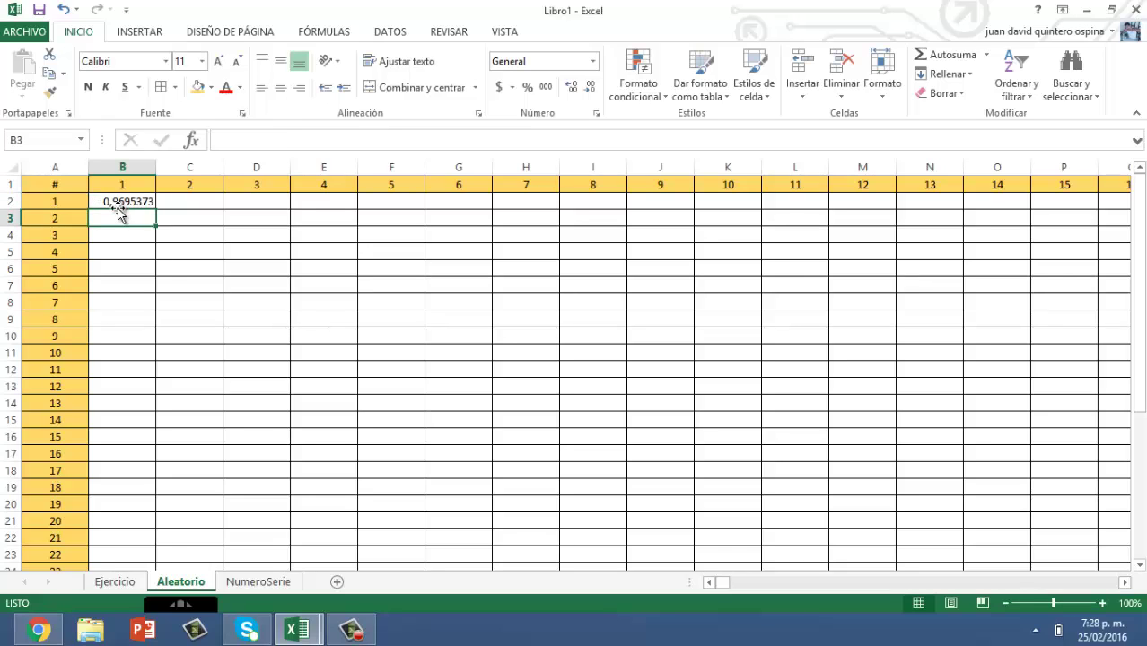
left_click(126, 205)
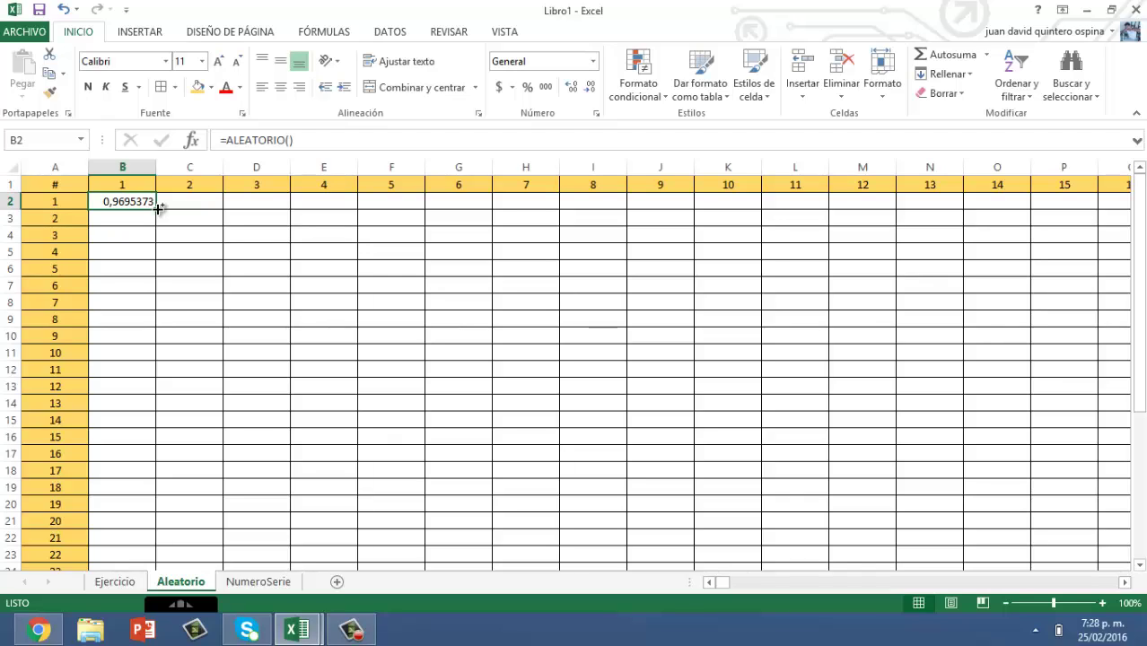
key("ctrl+c")
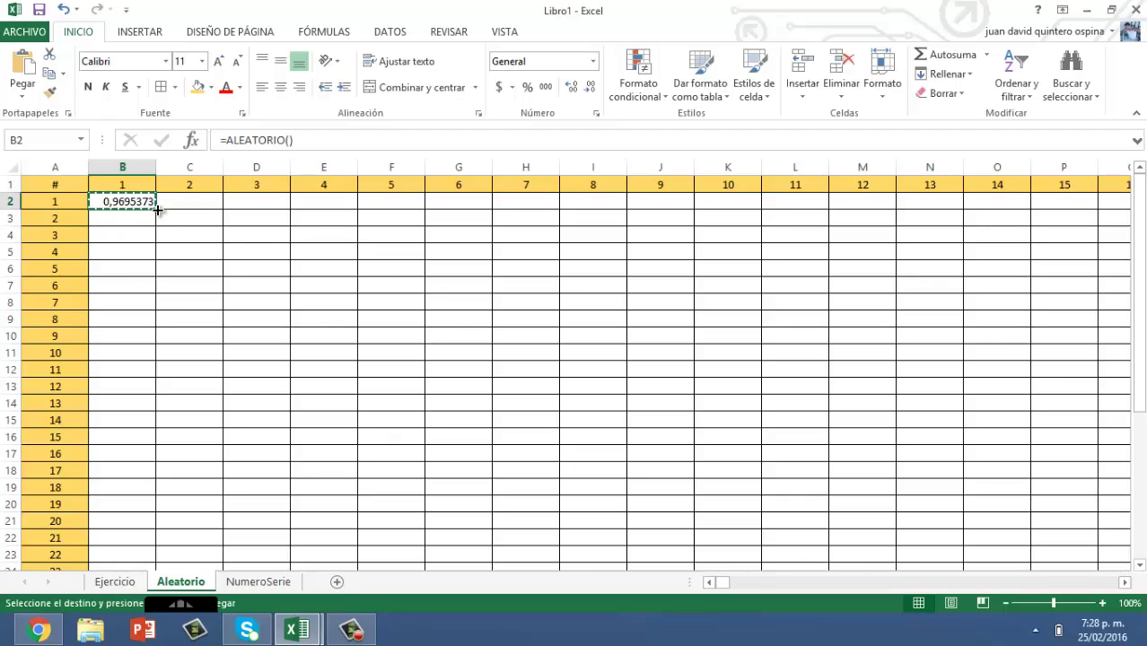
- Confirm the Aleatorio table extends from column B to ALM and rows 2 to 36
right_click(133, 199)
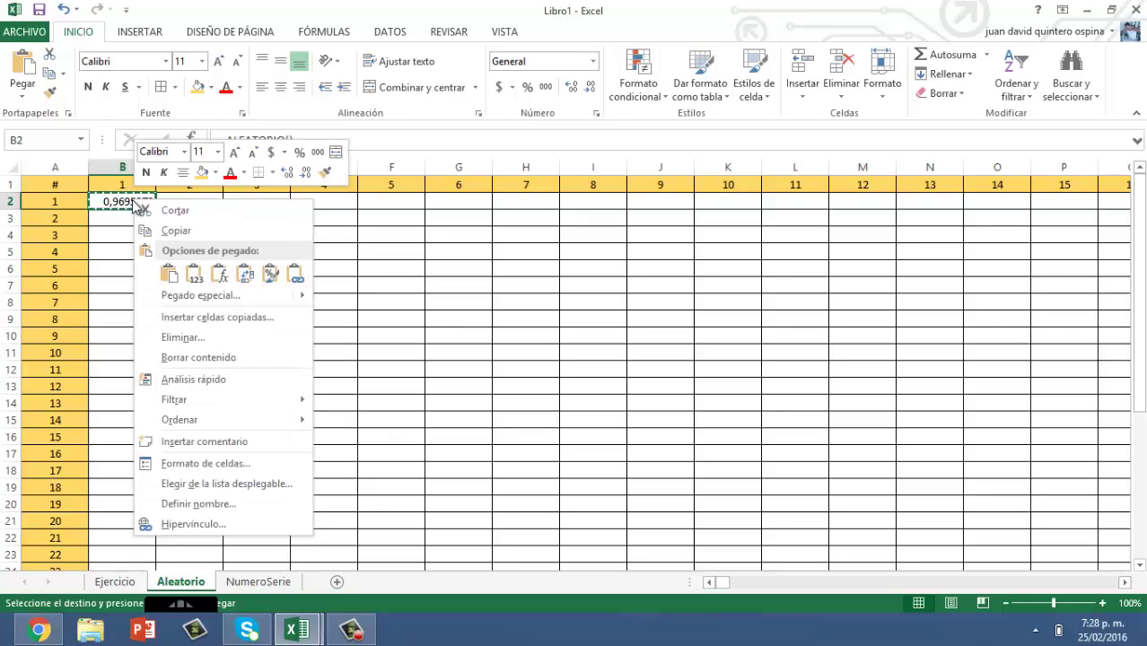
left_click(175, 231)
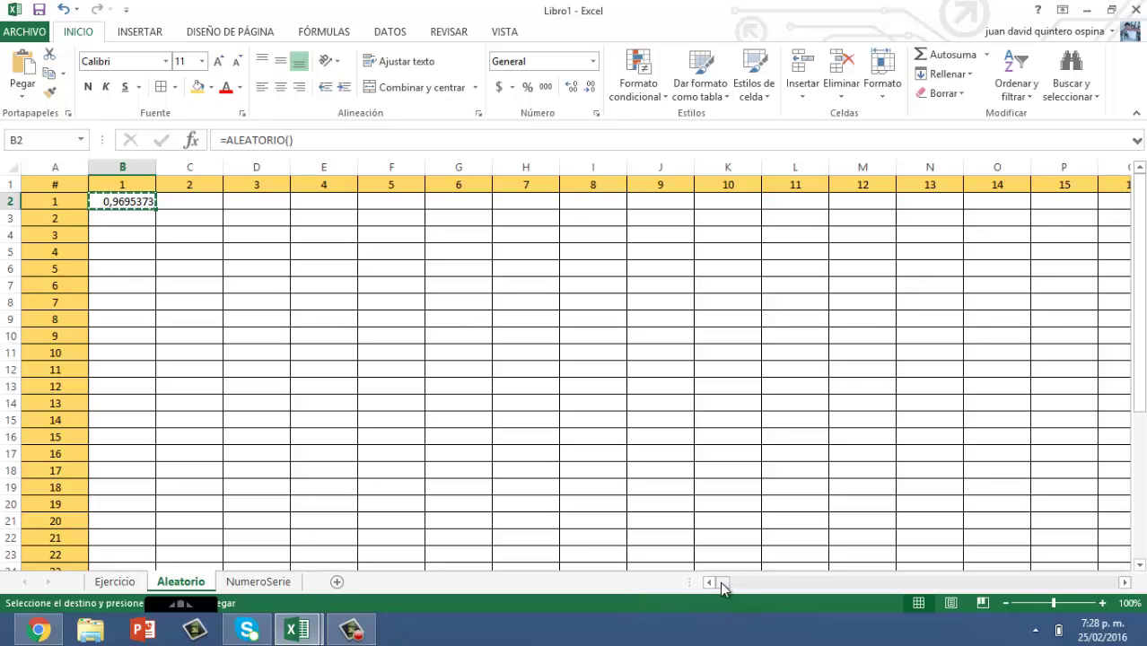
mouse_move(724, 585)
left_mouse_down()
mouse_move(682, 589)
mouse_move(871, 584)
mouse_move(111, 208)
left_mouse_up()
left_click_drag(726, 582, 1111, 583)
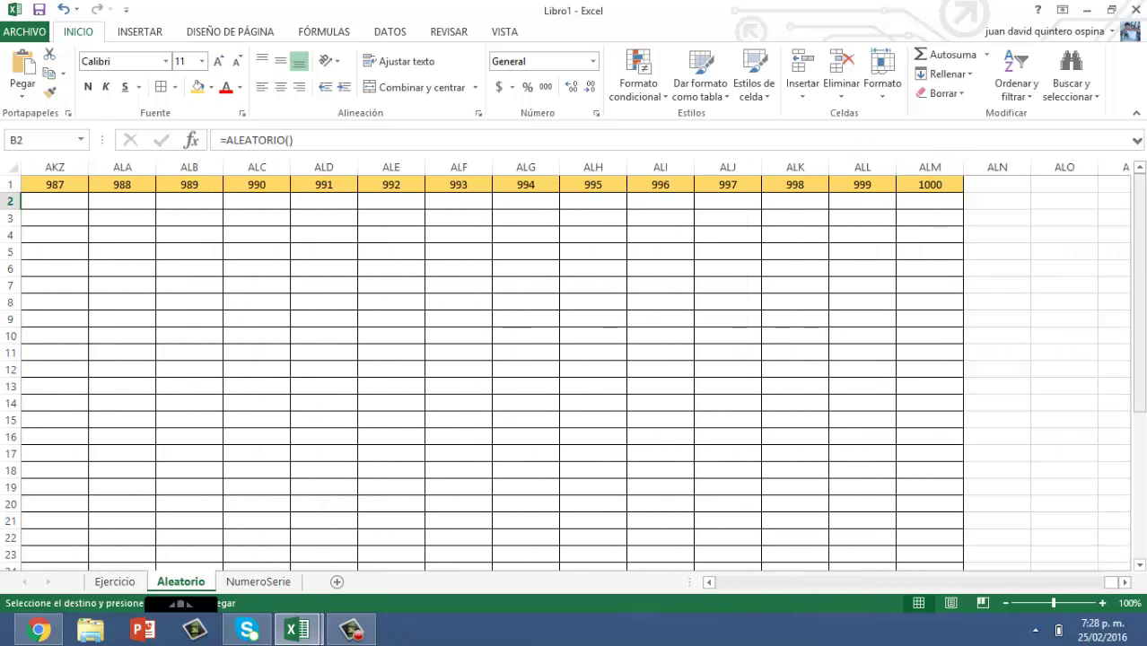
scroll(1140, 344, "down", 4)
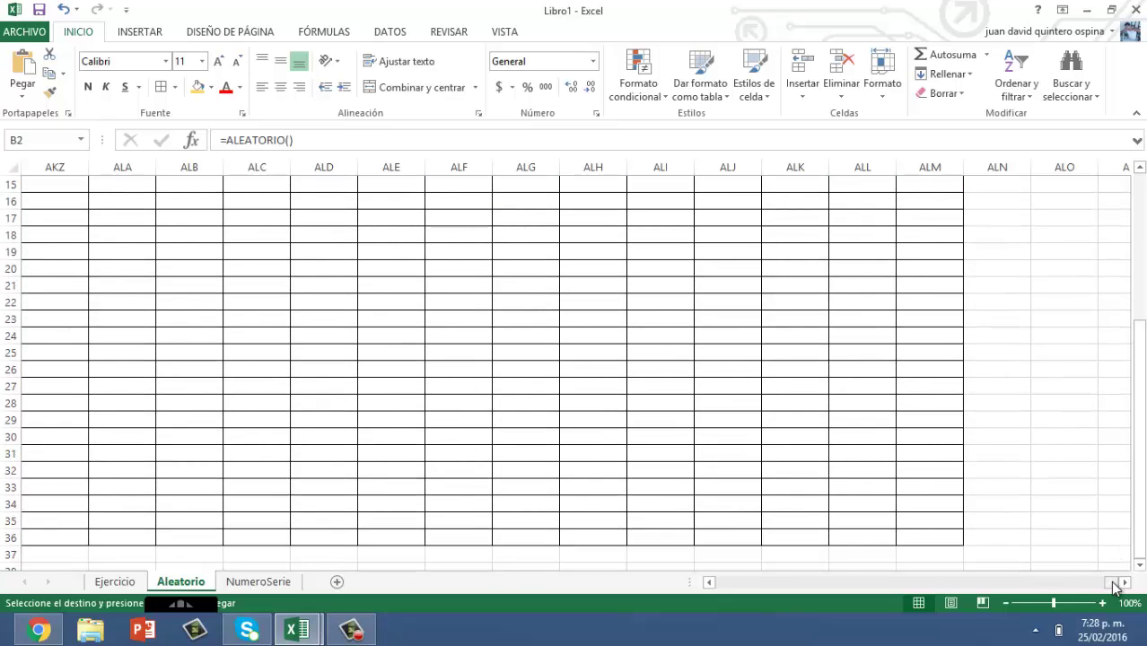
left_click_drag(1111, 582, 405, 585)
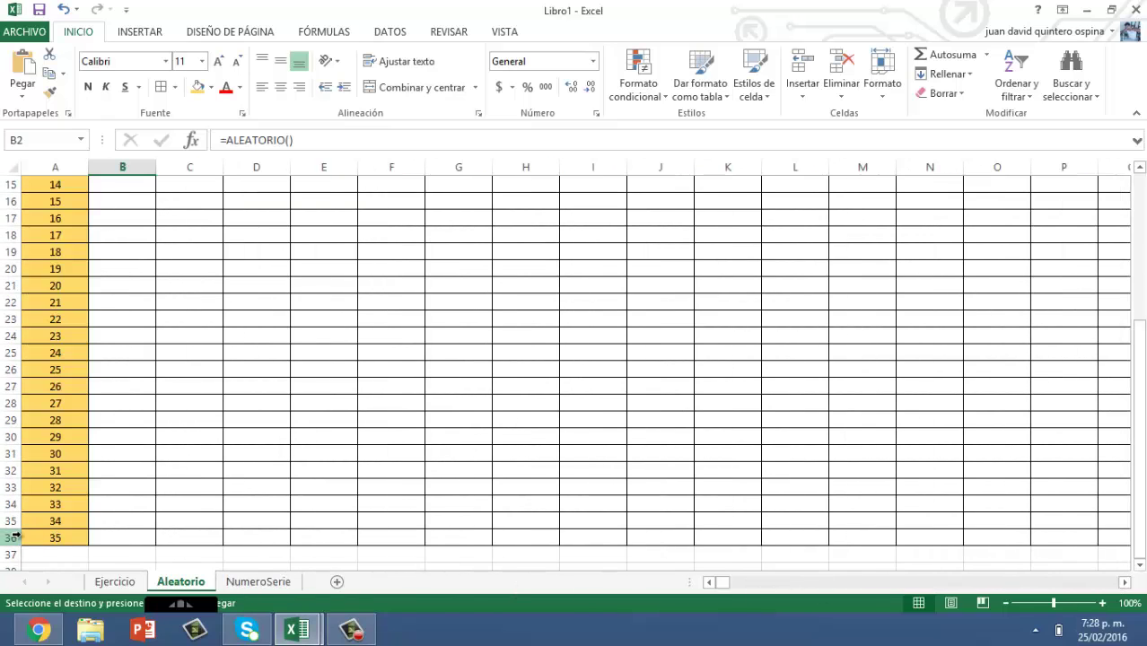
left_click_drag(1138, 456, 1138, 309)
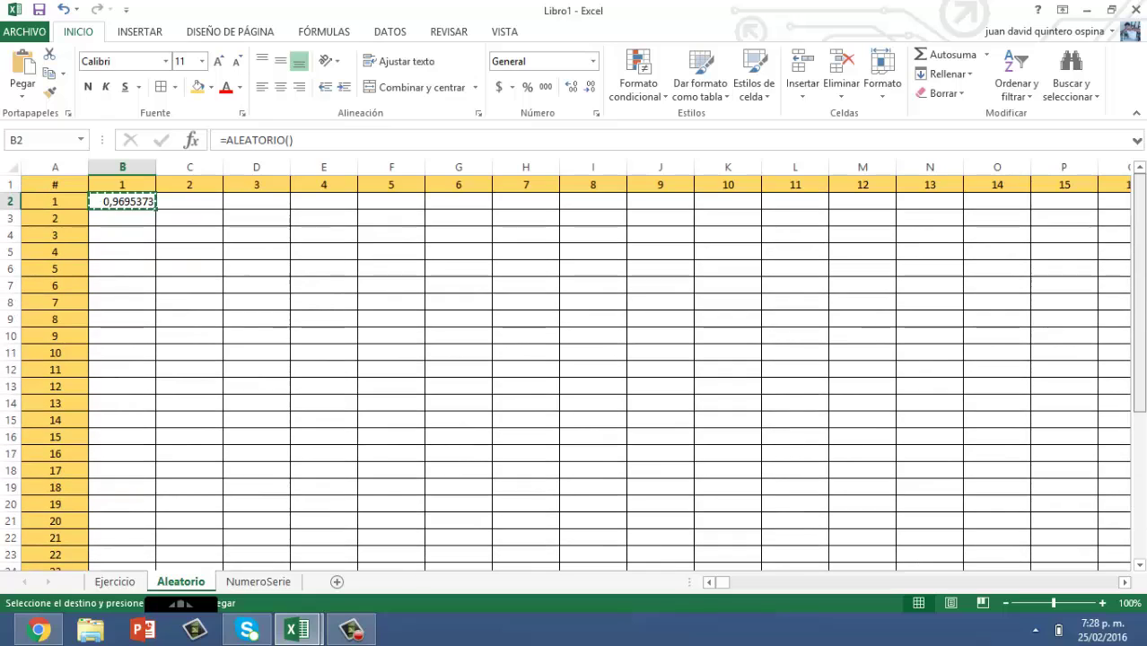
- Select B2:ALM36 and paste the =ALEATORIO() formula into all 35000 cells
left_click(49, 141)
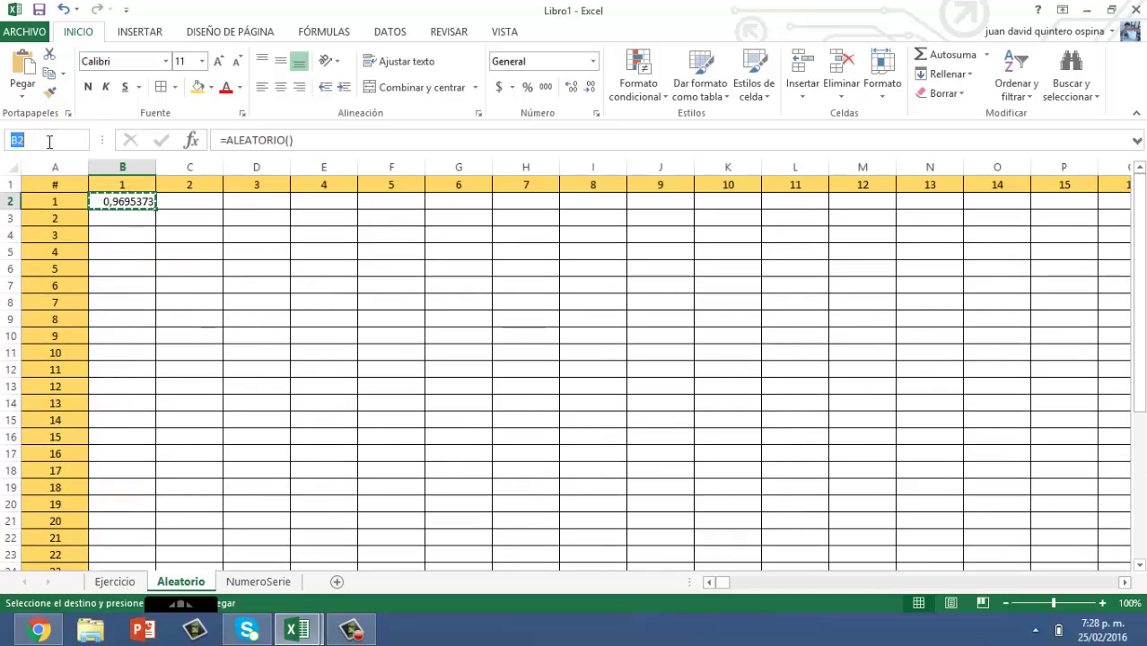
left_click(49, 141)
type(":")
type("ALM")
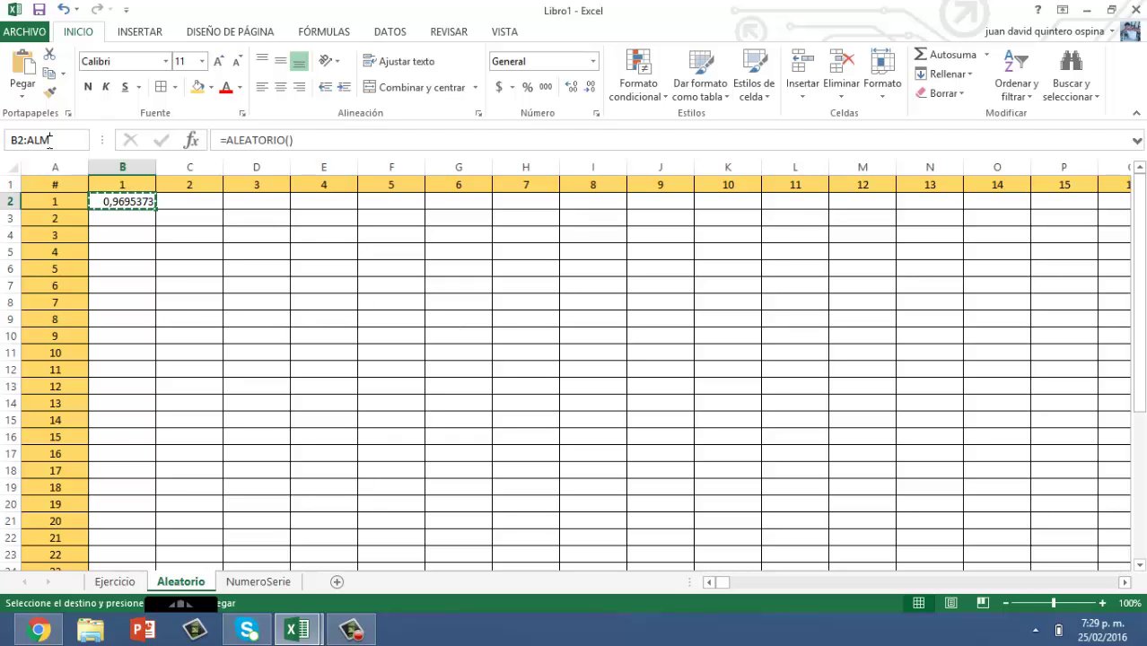
type("36")
key("Return")
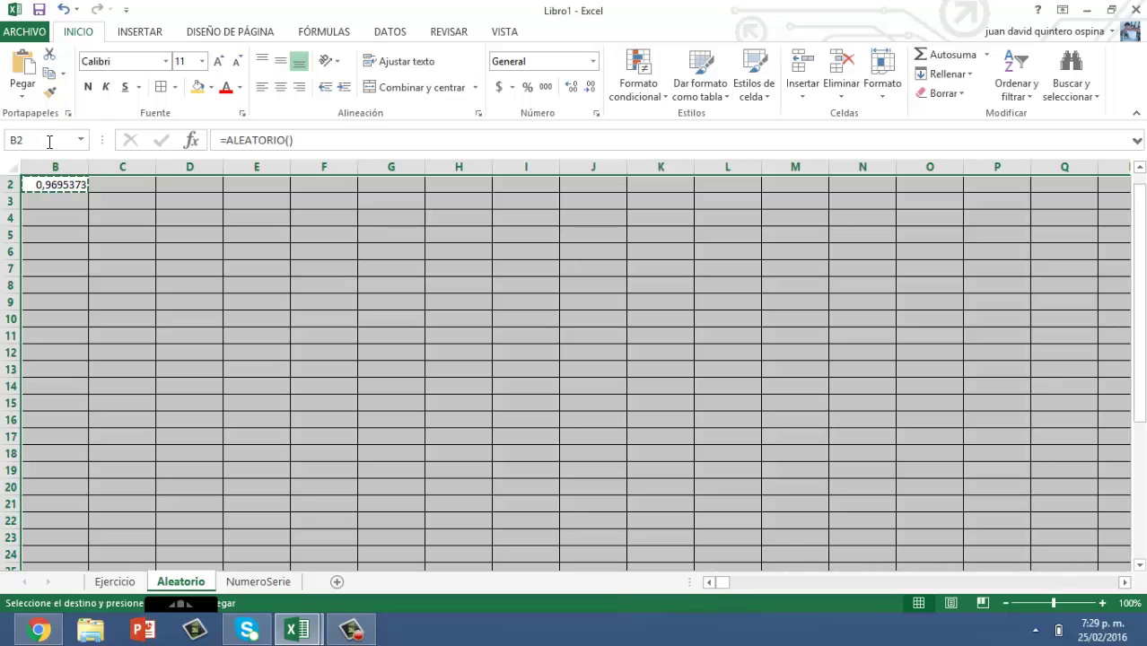
right_click(117, 197)
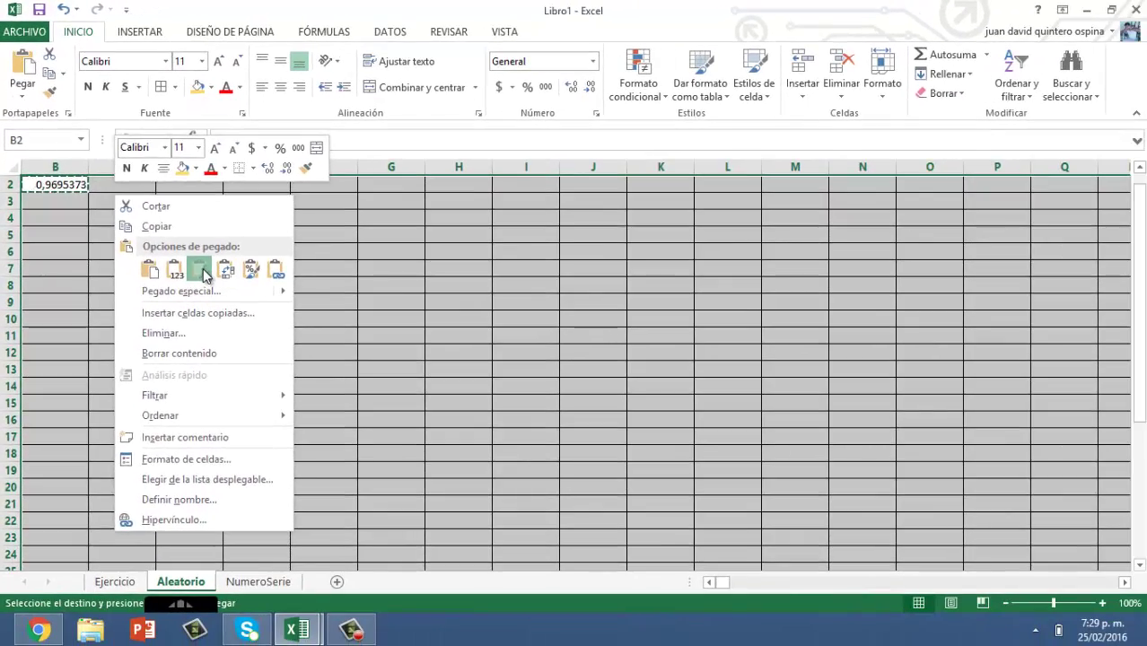
left_click(213, 289)
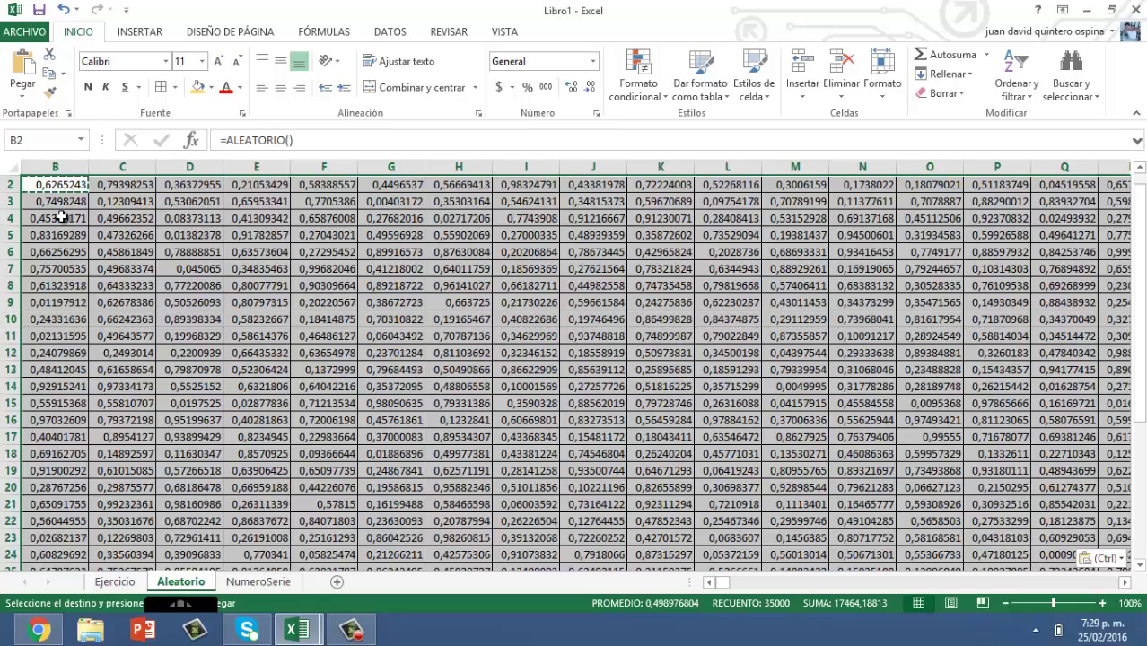
scroll(1142, 301, "up", 1)
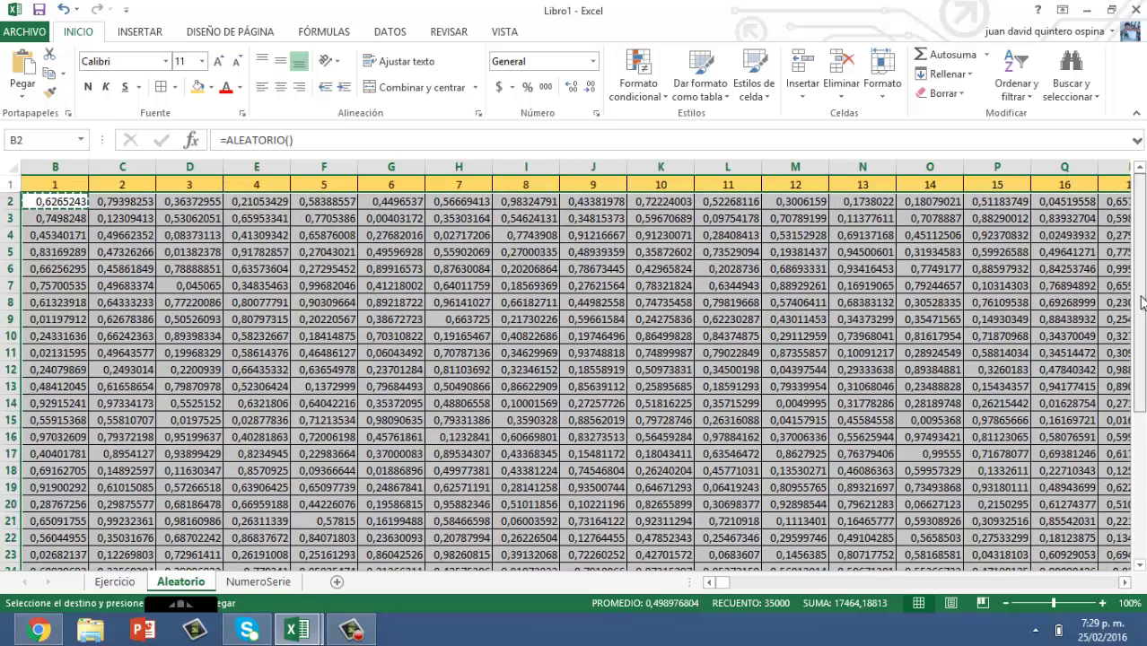
mouse_move(716, 582)
left_mouse_down()
mouse_move(1115, 574)
mouse_move(325, 579)
left_mouse_up()
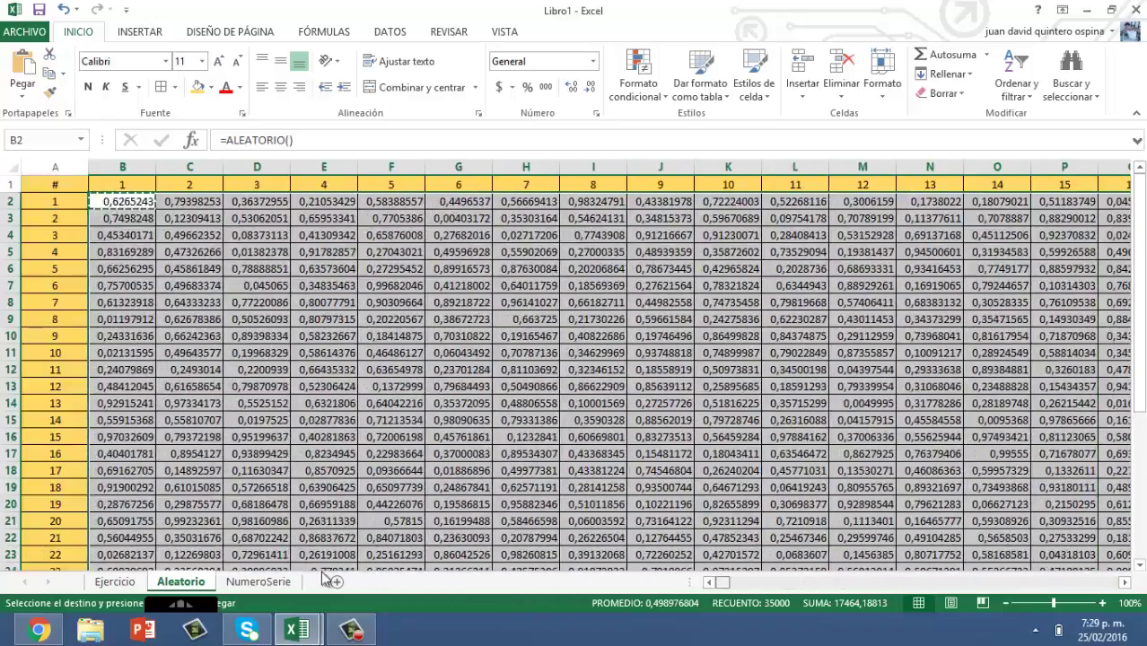
scroll(1138, 406, "down", 2)
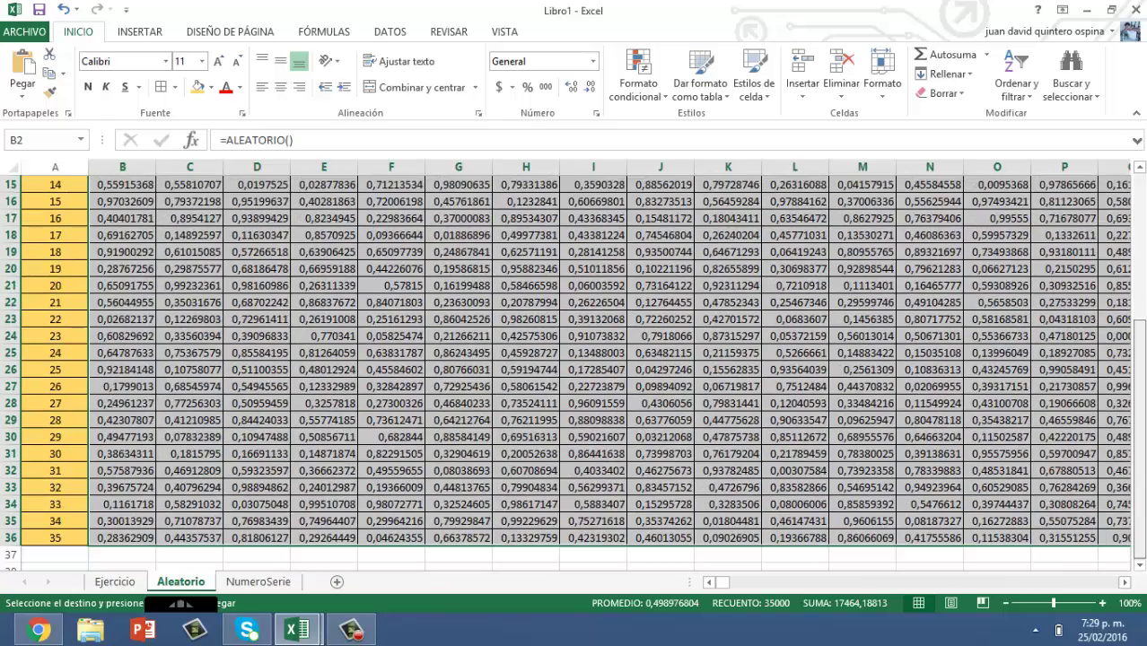
key("Return")
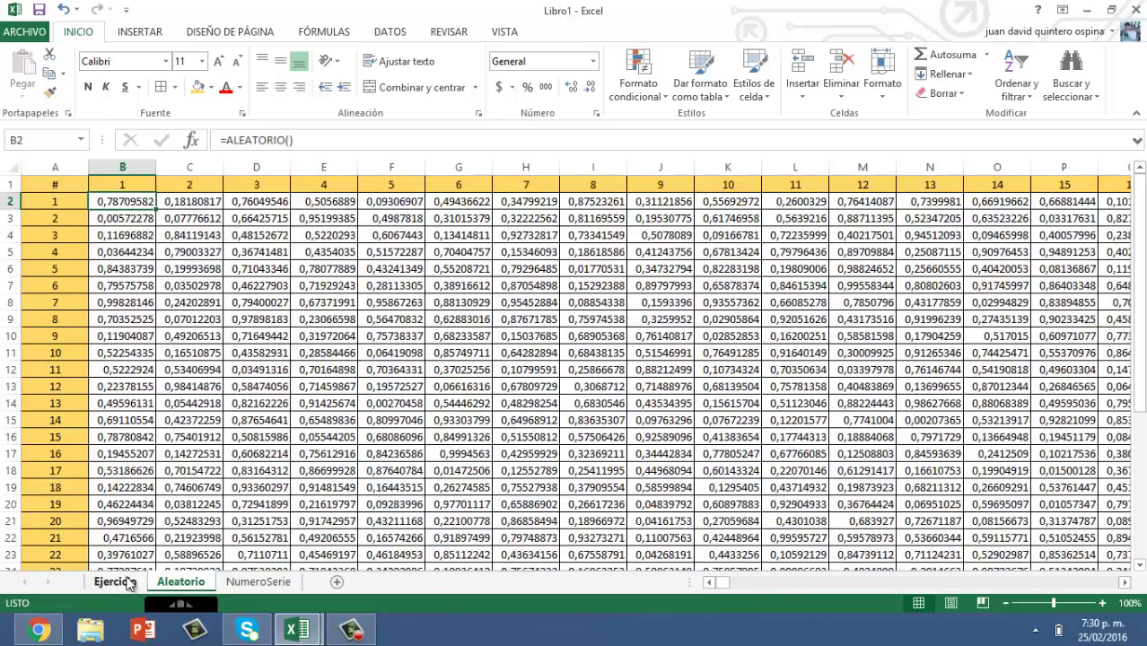
- On NumeroSerie, number the series 1 to 5 down A2:A6
left_click(127, 582)
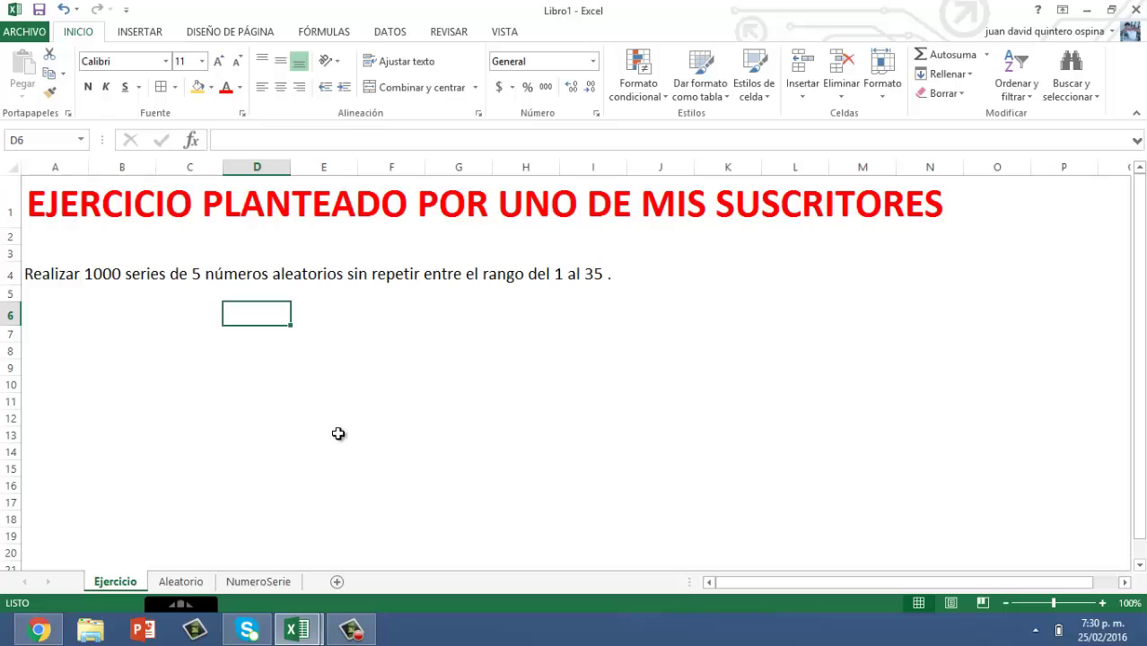
left_click(259, 583)
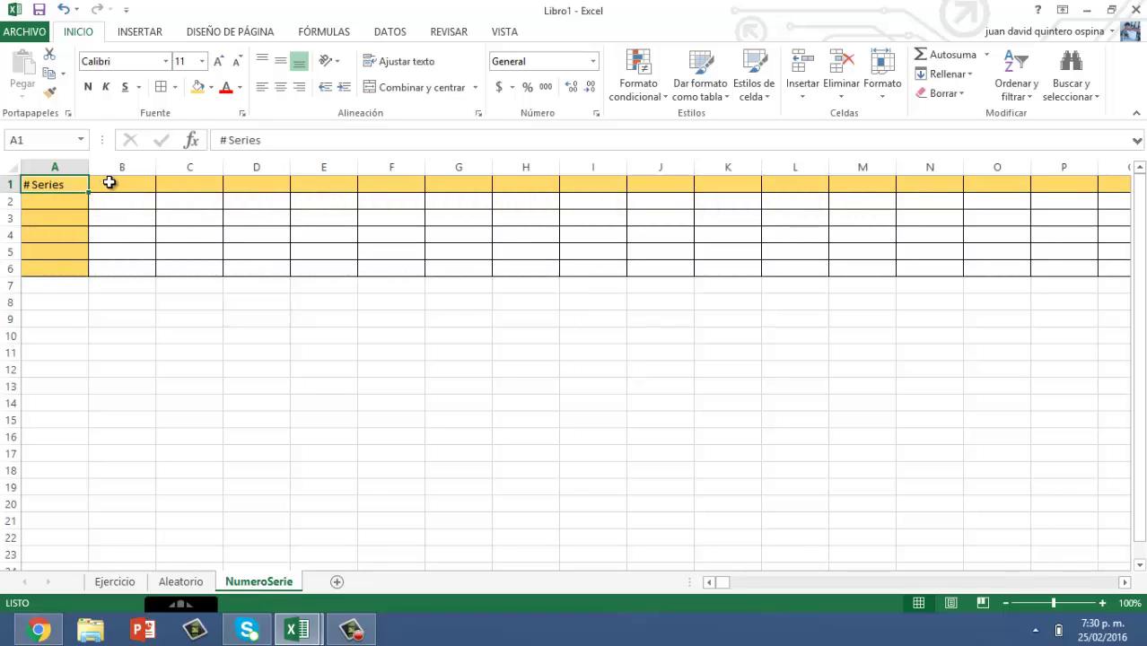
left_click(67, 196)
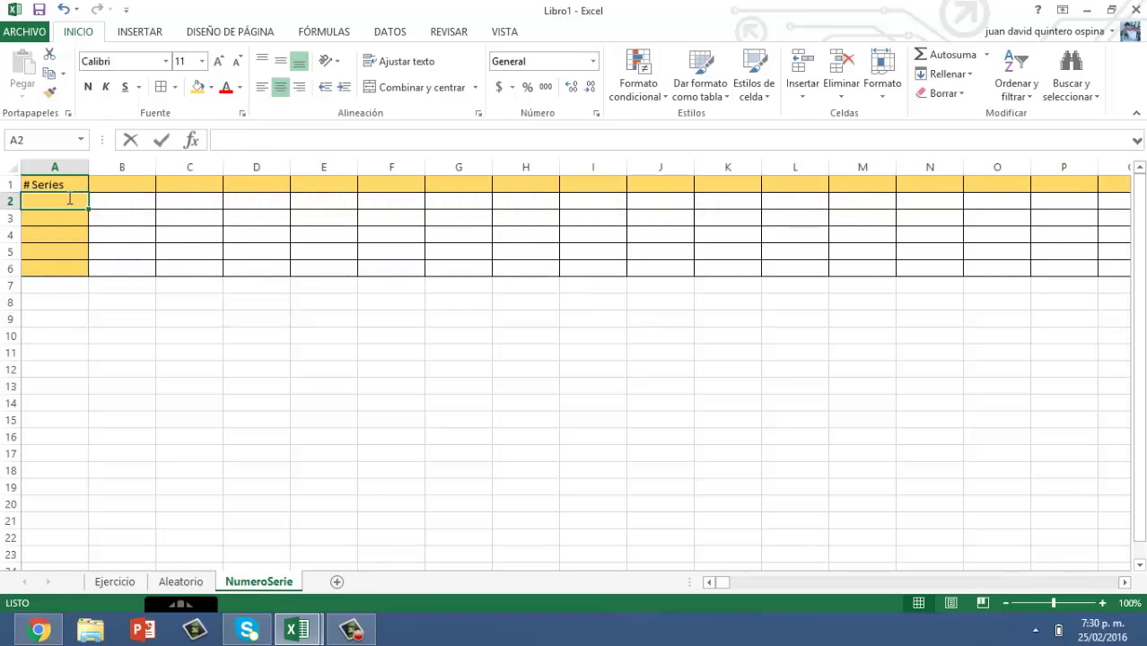
type("1")
key("Return")
left_click(69, 199)
left_click_drag(89, 207, 90, 273)
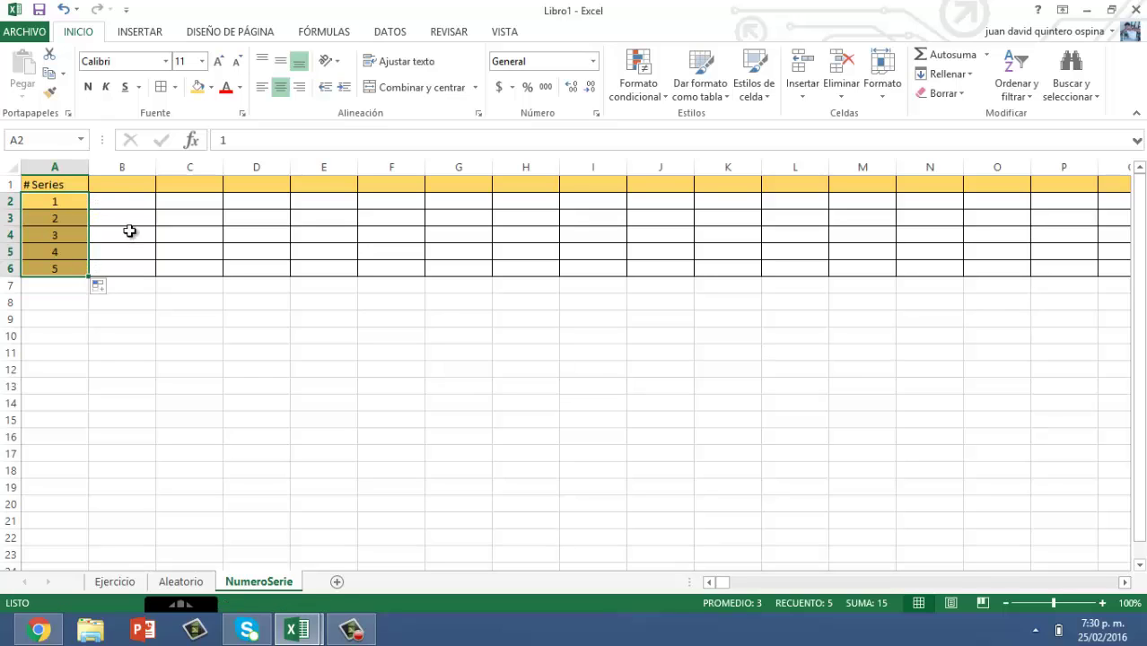
- Put 1 in B1 and fill row 1 as a linear series up to 1000
left_click(115, 182)
type("1")
key("ctrl+Return")
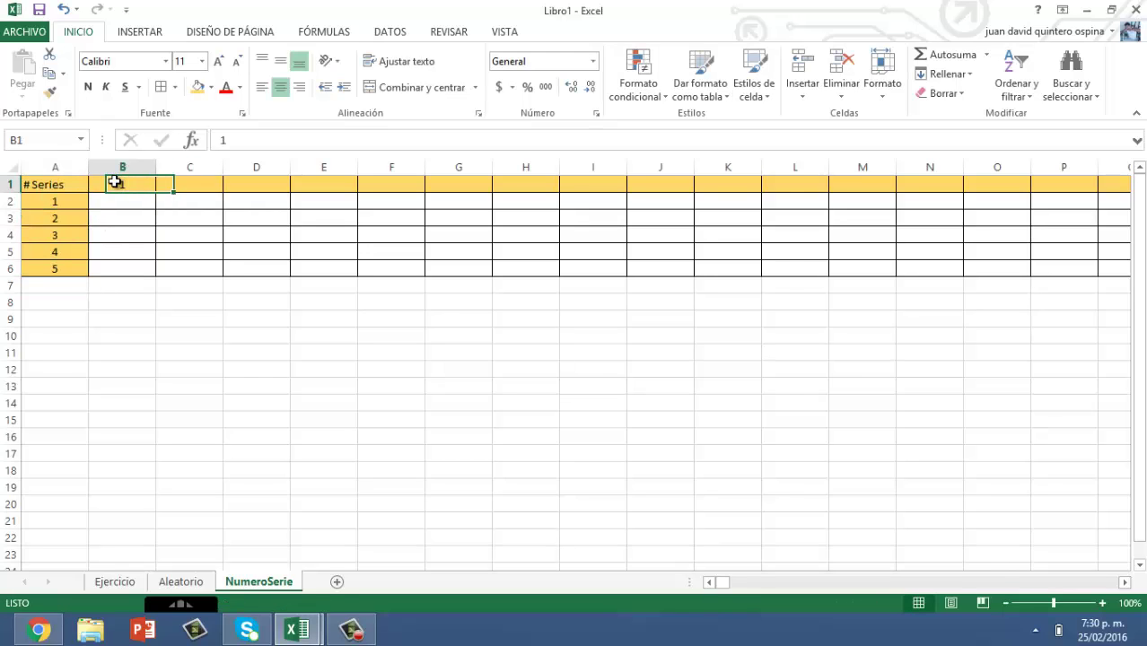
left_click(973, 77)
left_click(953, 195)
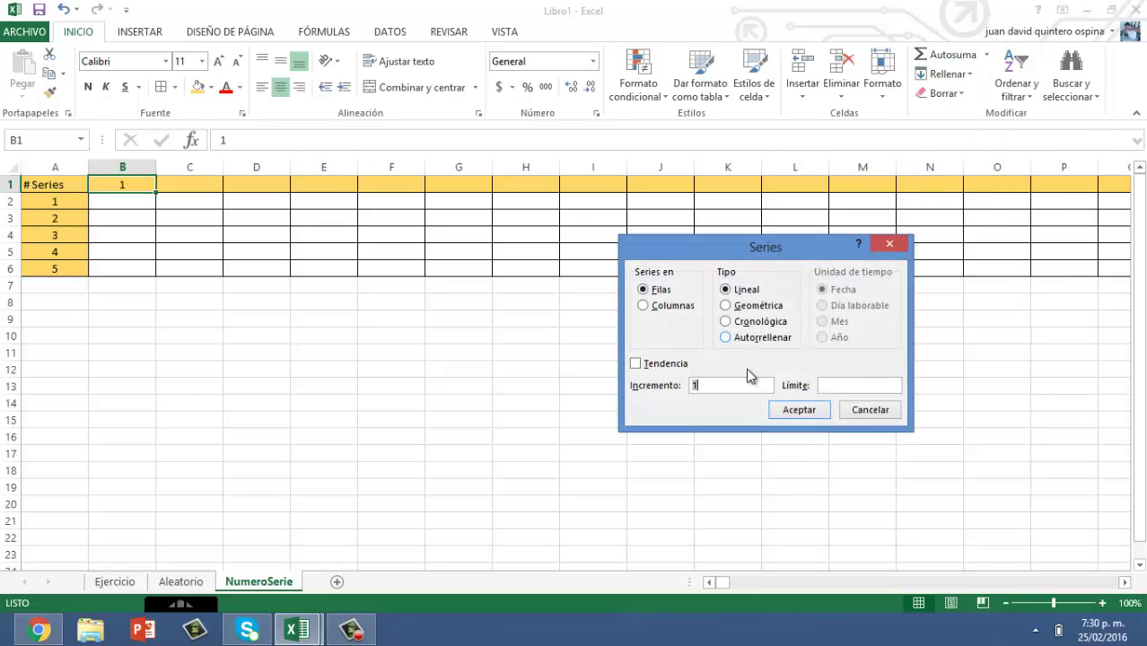
type("1000")
left_click(808, 410)
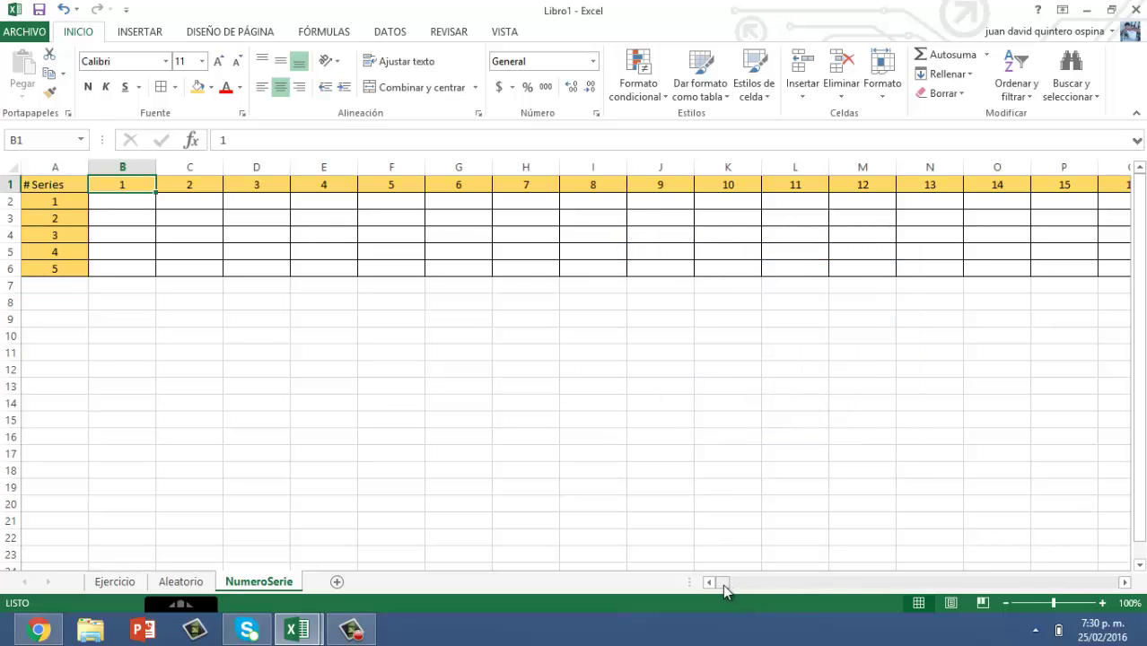
left_click_drag(722, 584, 1142, 587)
key("Return")
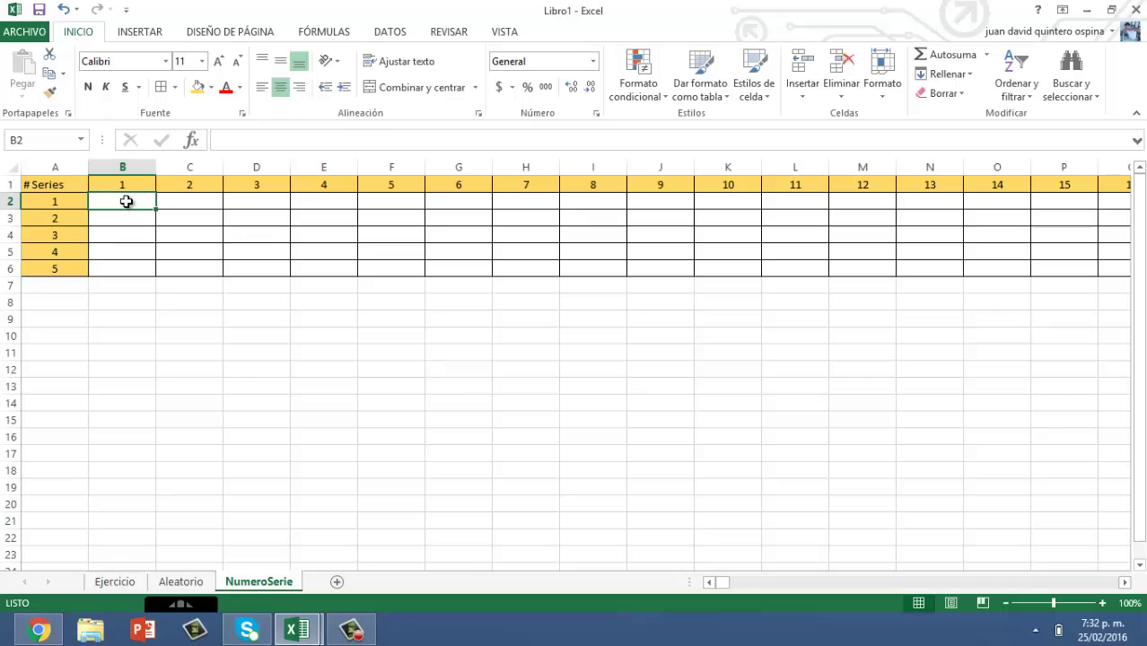
- In NumeroSerie B2, start =JERARQUIA(Aleatorio!B2;Aleatorio!B2:B36 ranking B2 within column B
type("=")
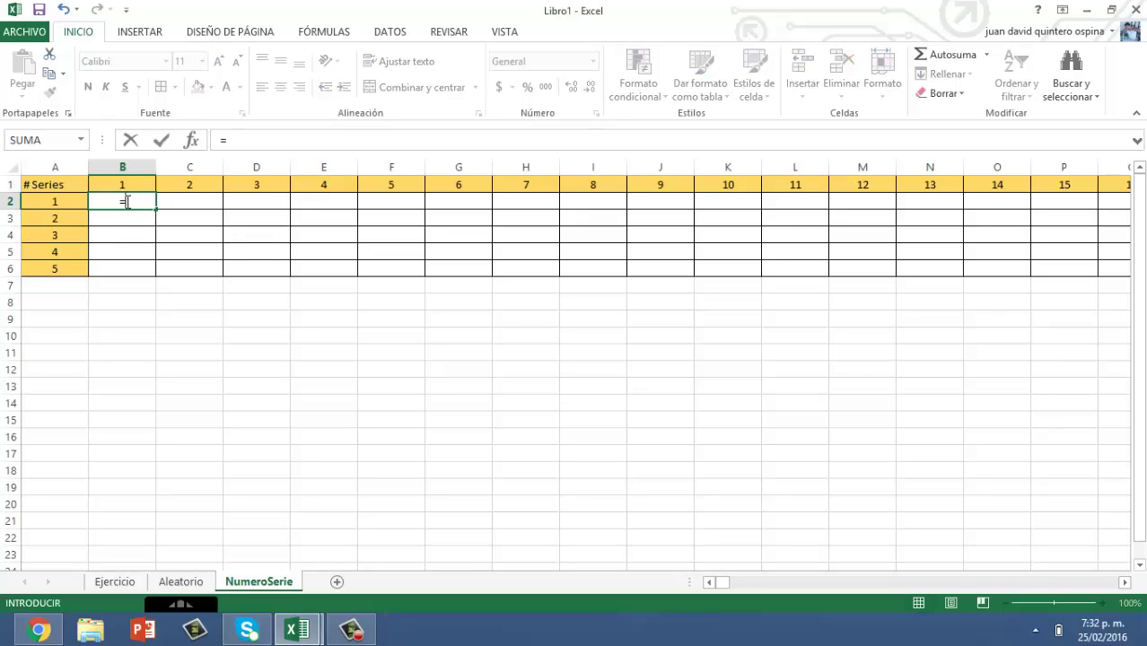
type("JE")
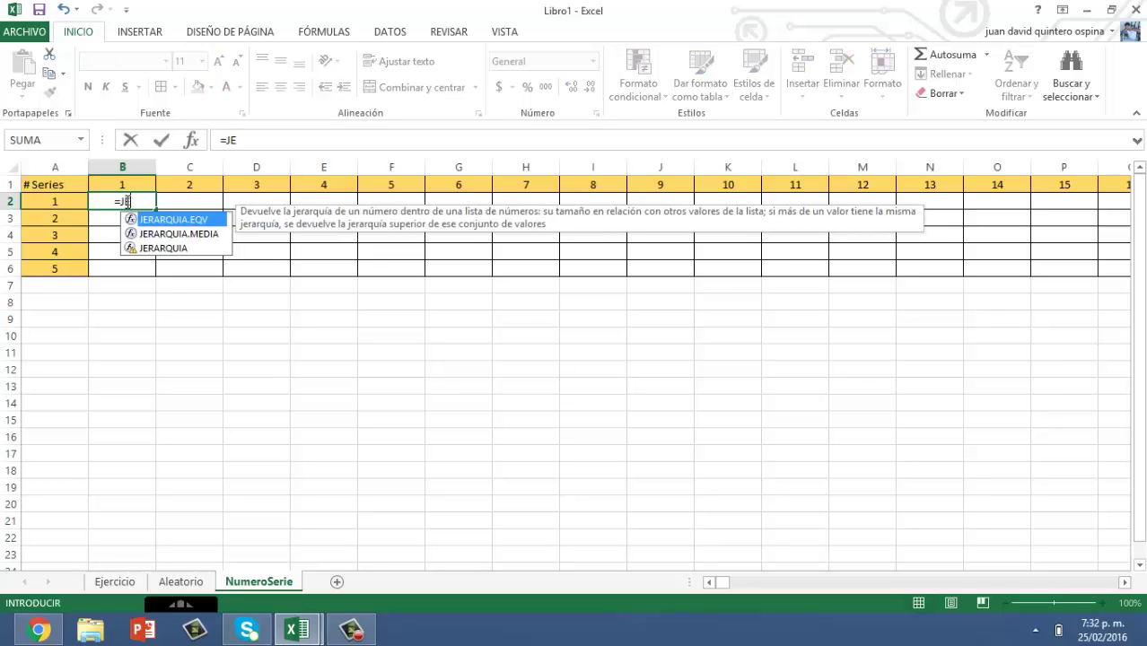
type("RARQUIA")
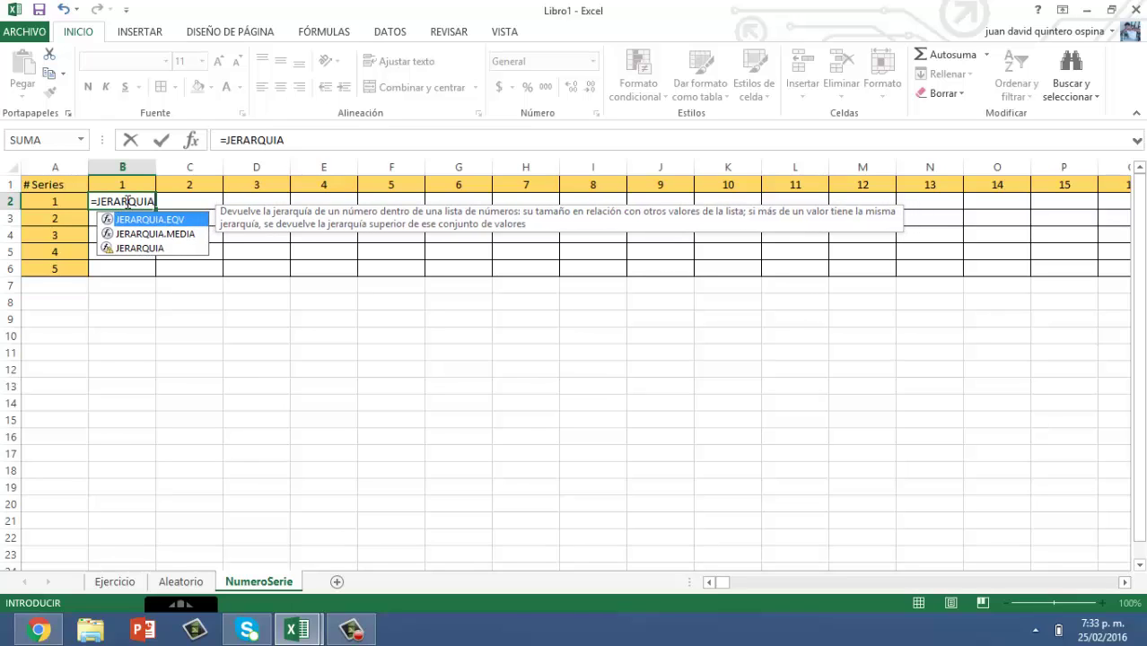
type("(")
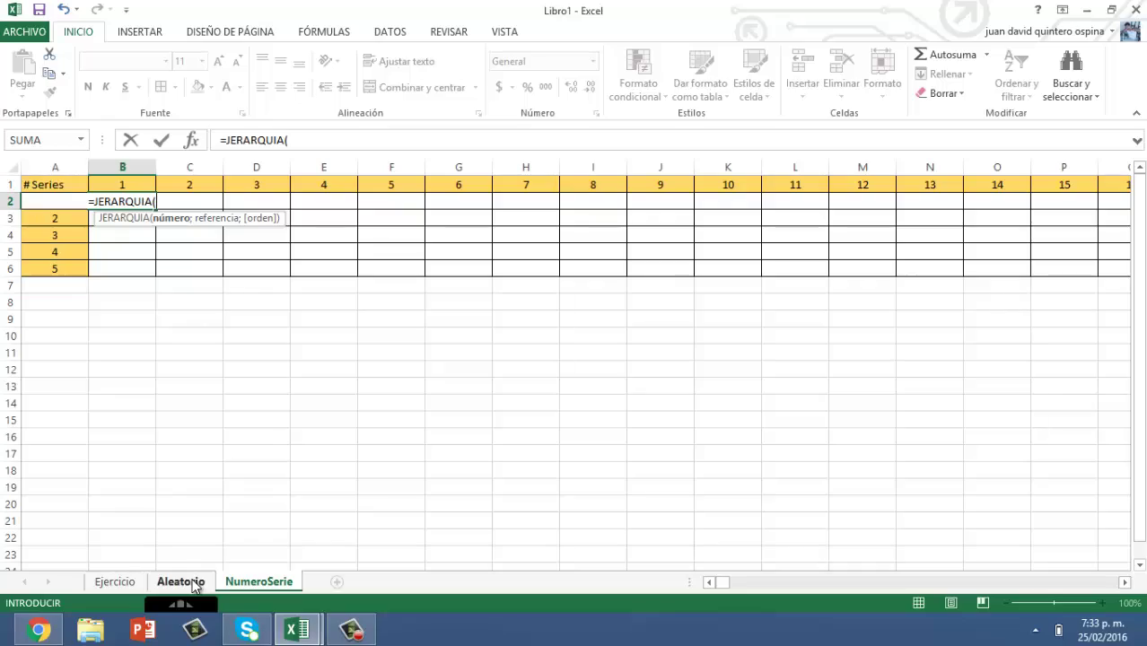
left_click(194, 584)
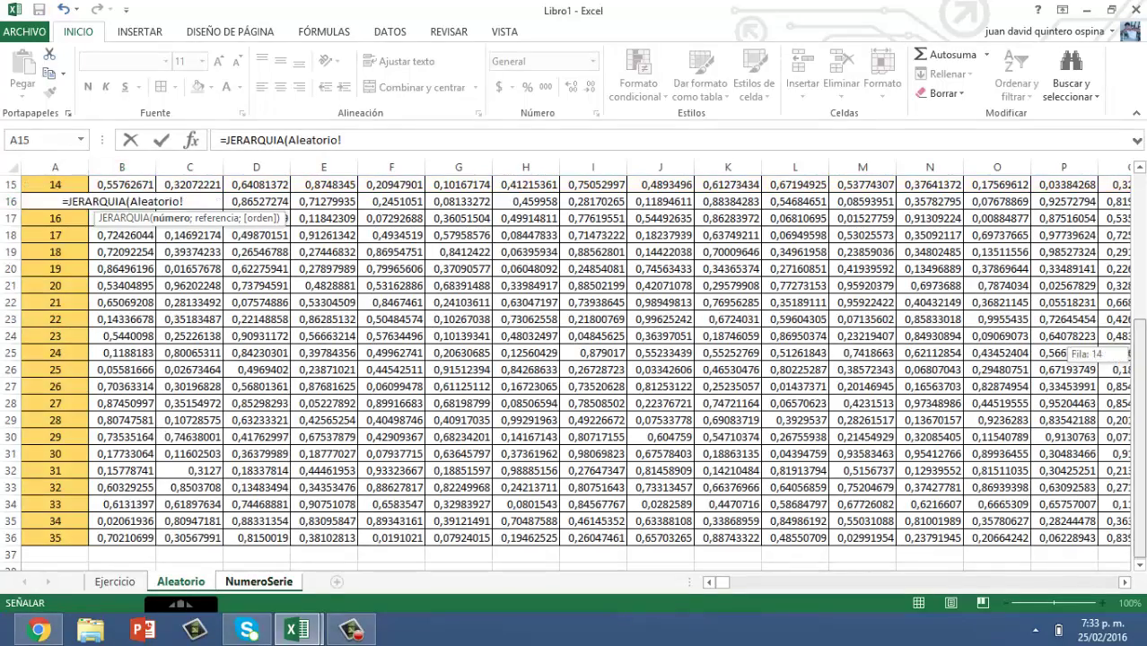
left_click_drag(1128, 353, 1136, 207)
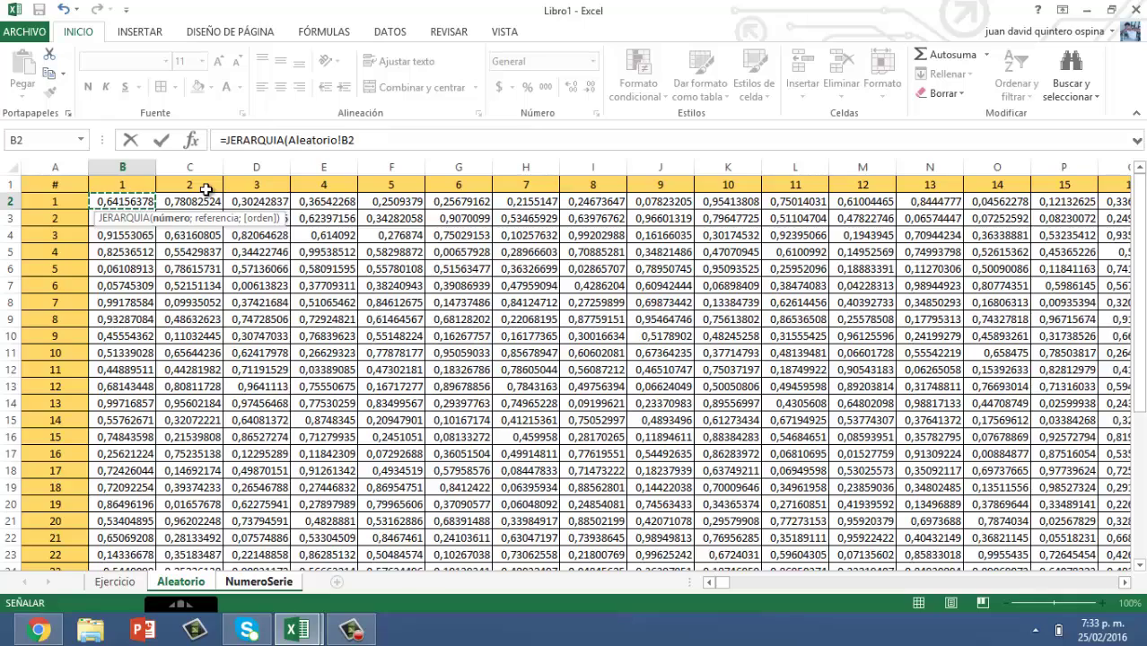
type(";")
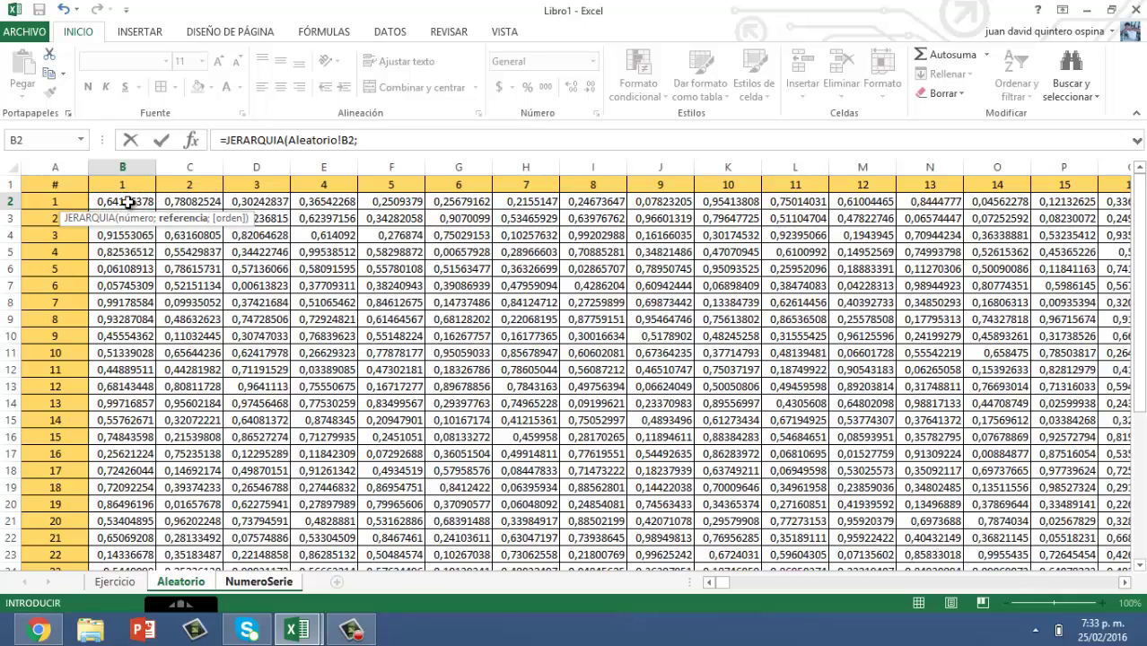
left_click_drag(128, 201, 119, 643)
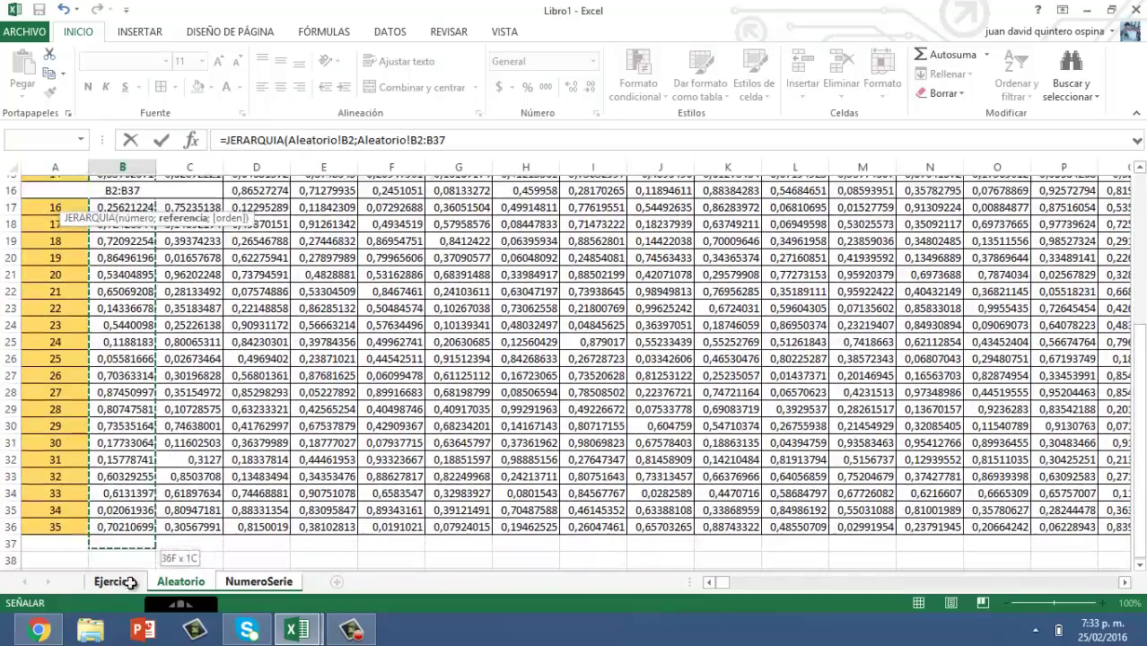
left_click_drag(119, 643, 133, 527)
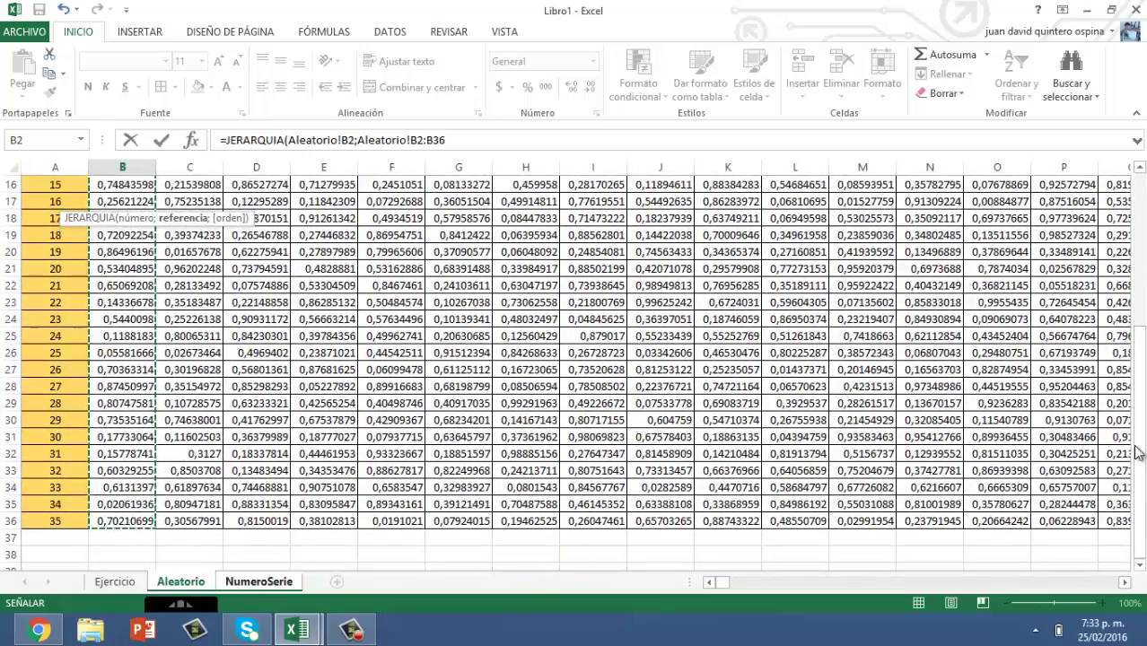
left_click_drag(1138, 467, 1136, 184)
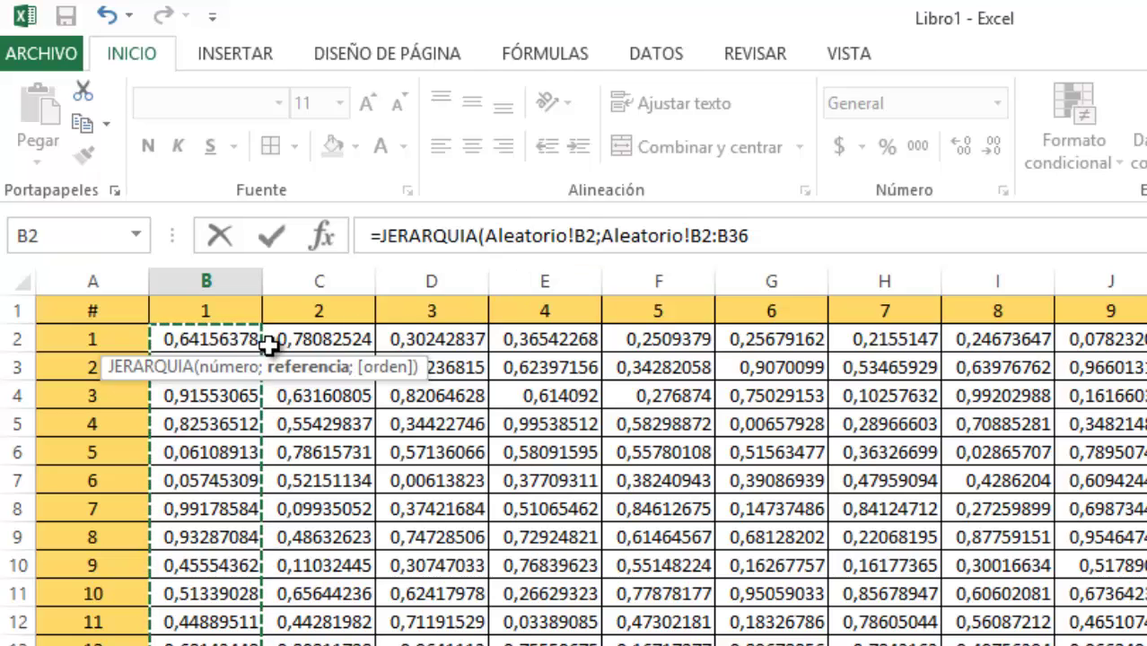
- Add row-lock dollar signs so the range reads Aleatorio!B$2:B$36
left_click(703, 235)
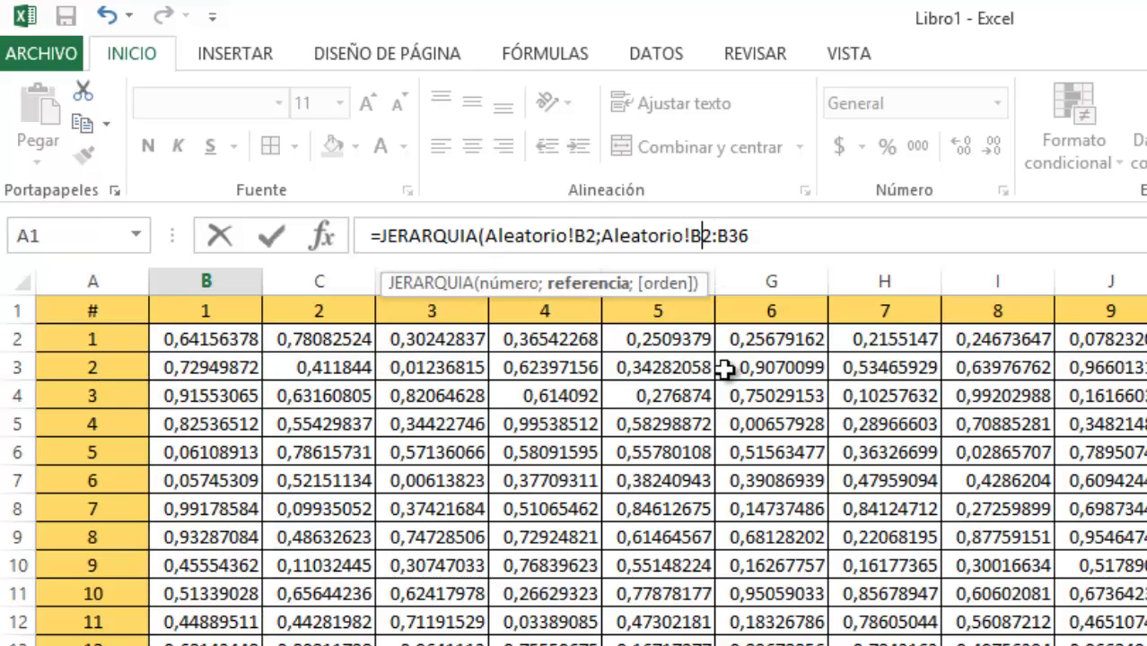
type("$")
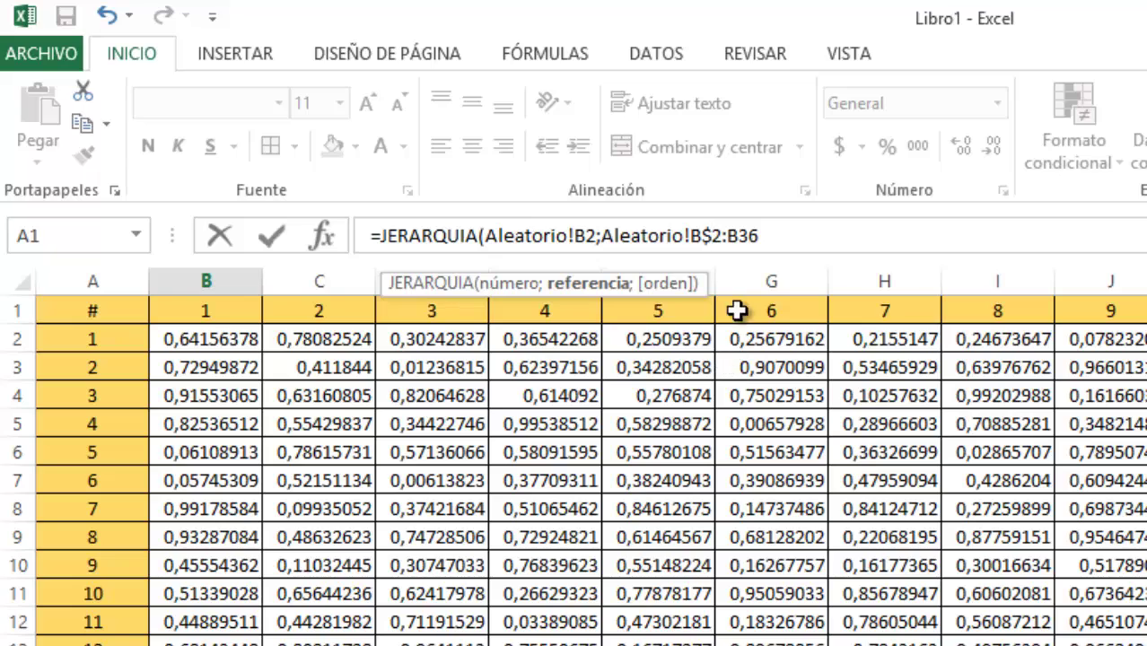
left_click(740, 237)
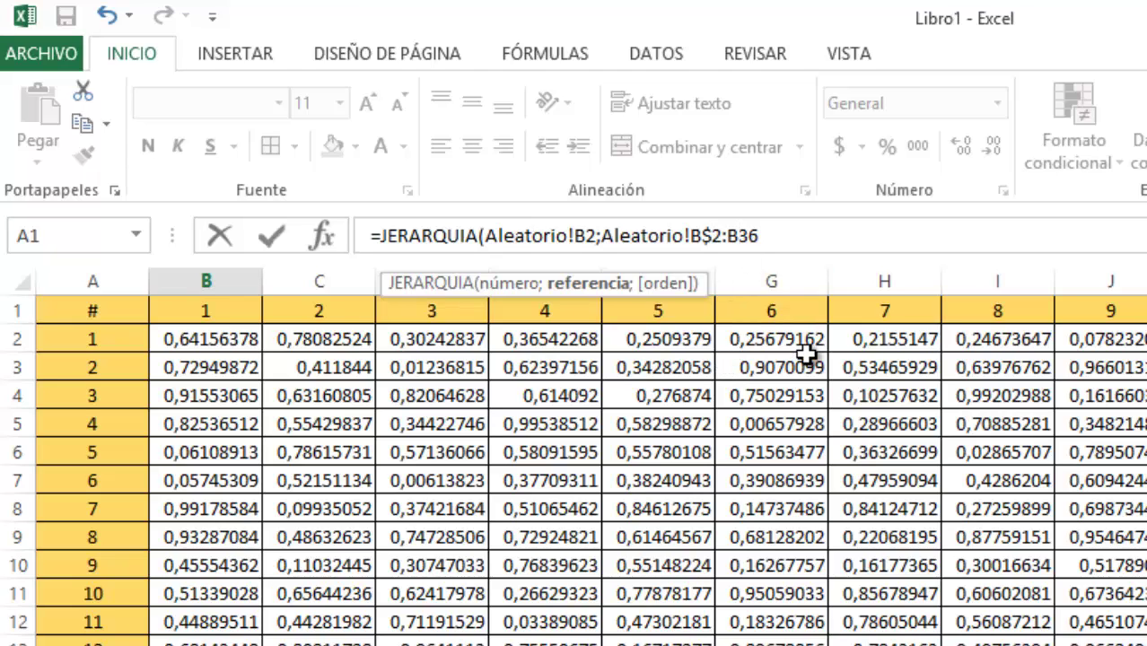
type("$")
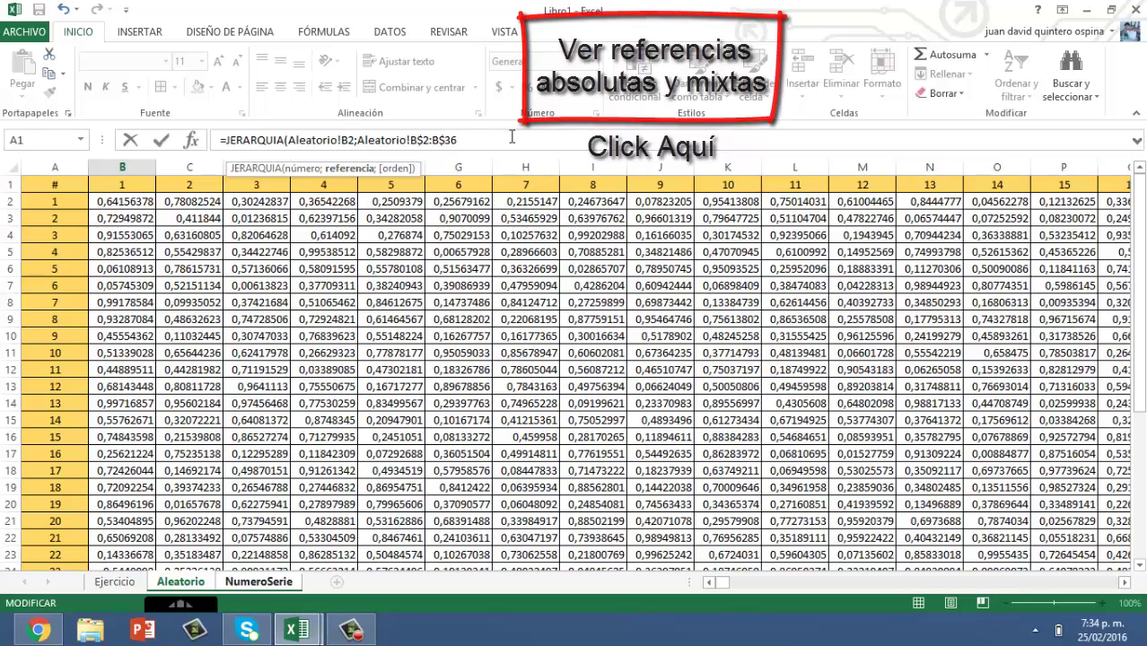
- Close and commit the rank formula, then fill it down B2:B6
type(")")
key("Return")
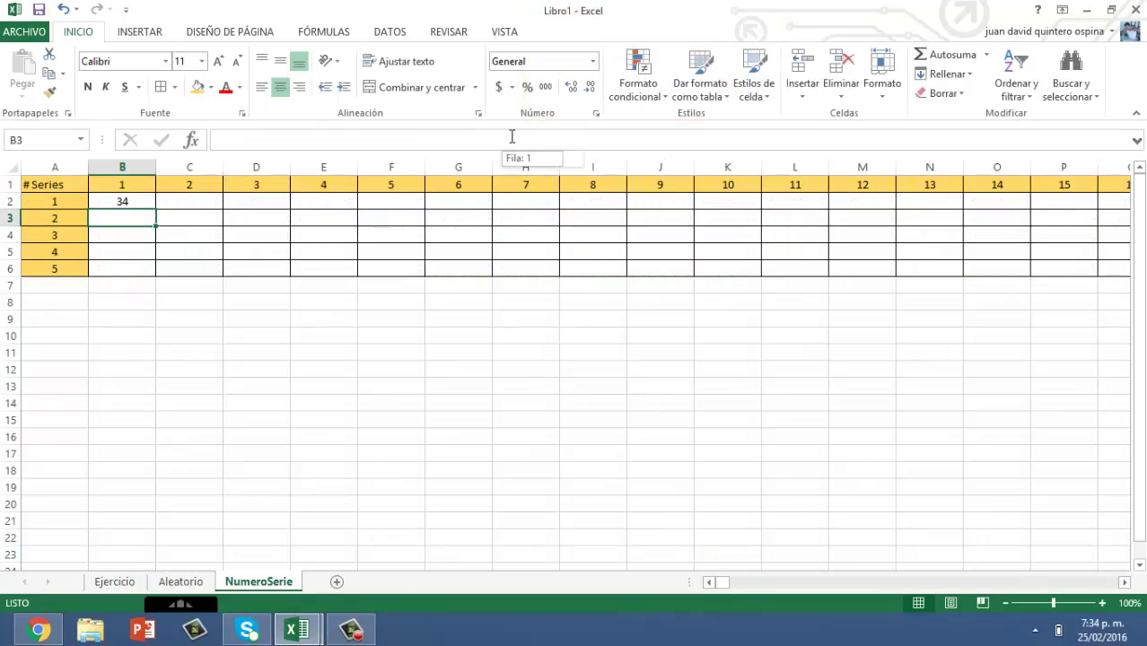
left_click(149, 206)
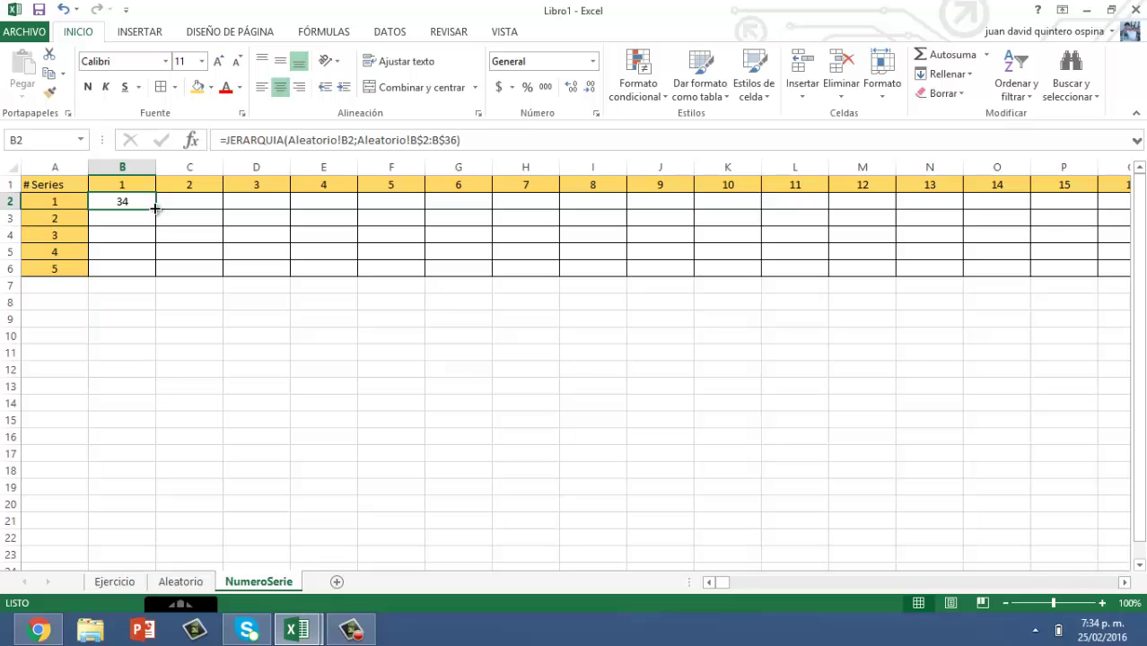
left_click_drag(155, 208, 144, 269)
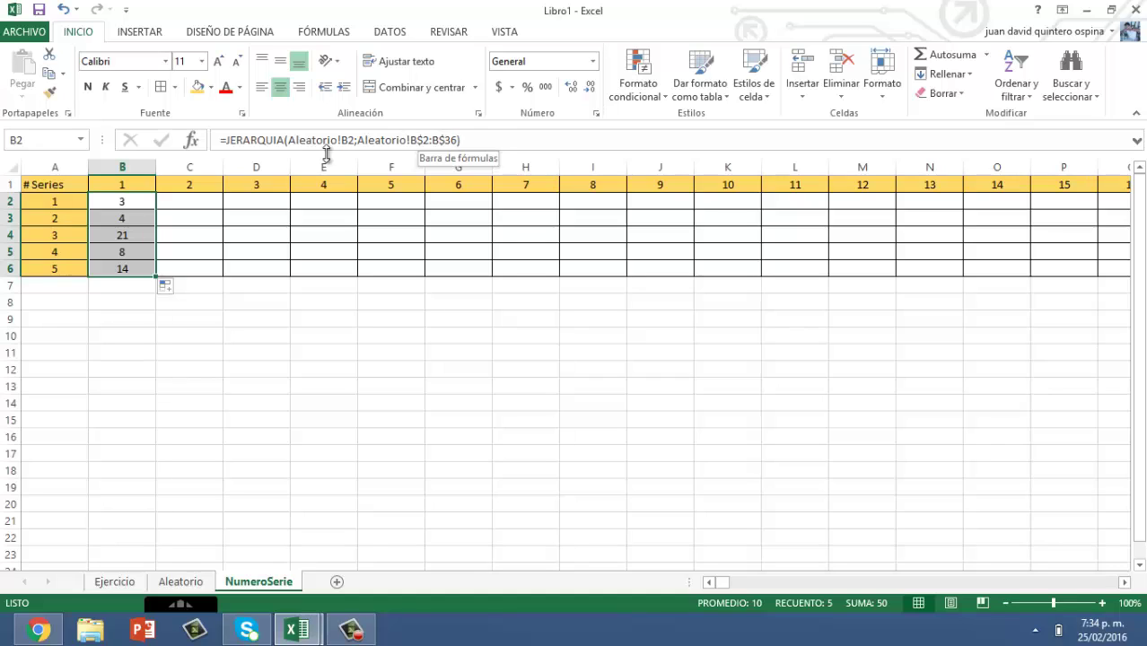
- Copy the B2:B6 rank formulas and begin entering the B2:ALM6 destination range
left_click(132, 202)
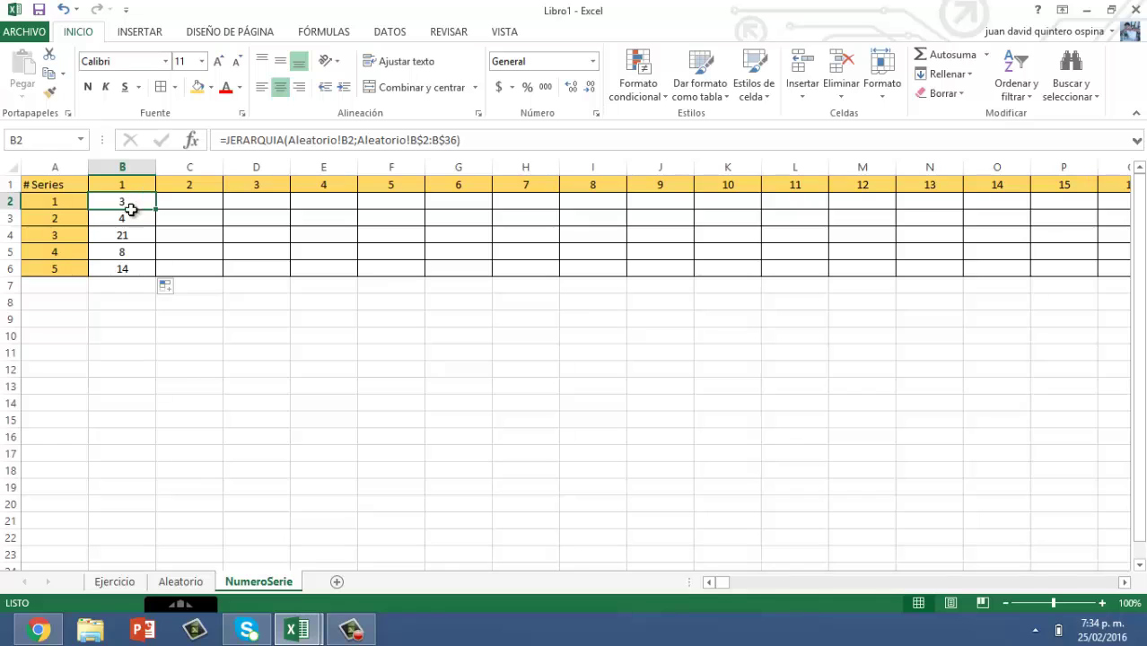
left_click_drag(131, 208, 124, 269)
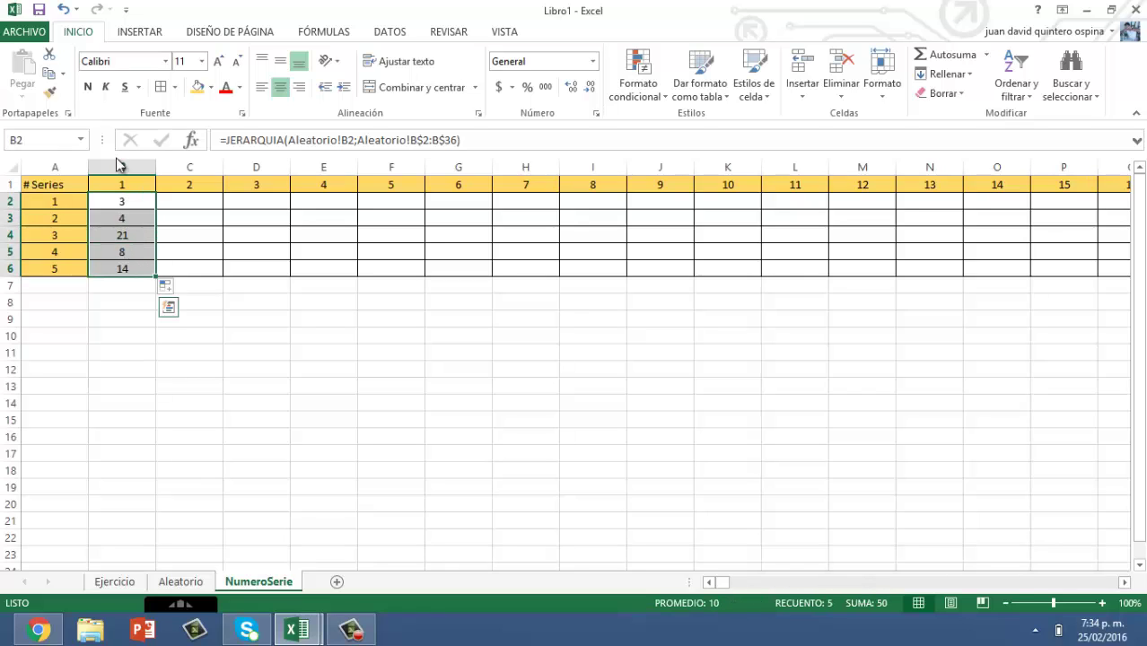
key("ctrl+q")
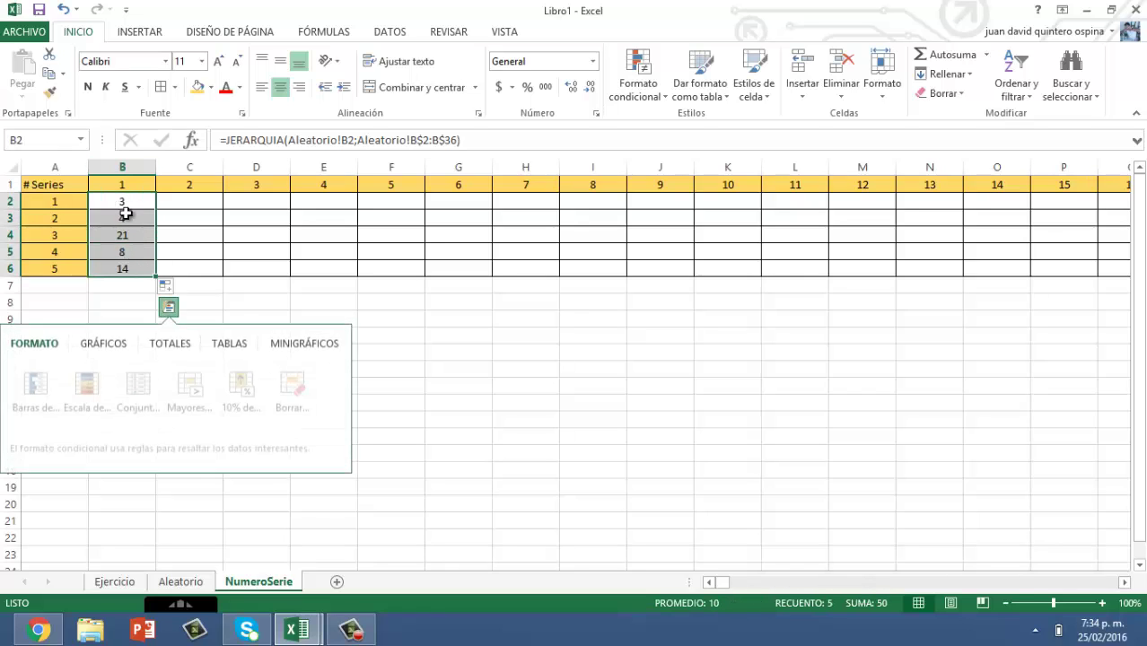
right_click(126, 213)
left_click(169, 244)
key("ctrl+c")
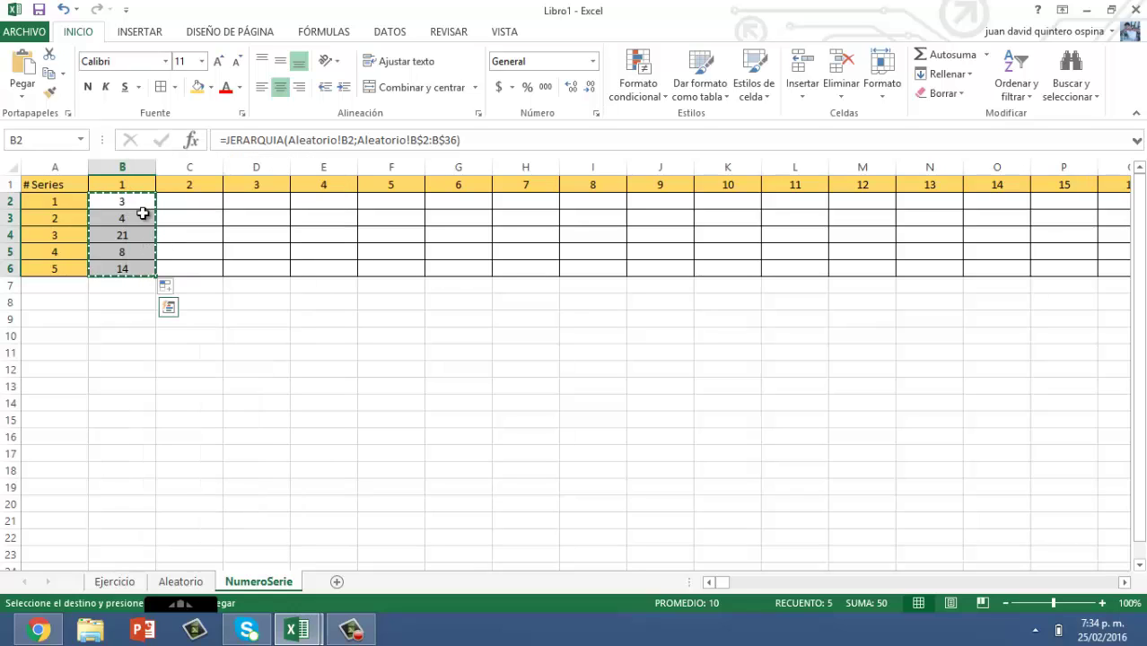
left_click(123, 199)
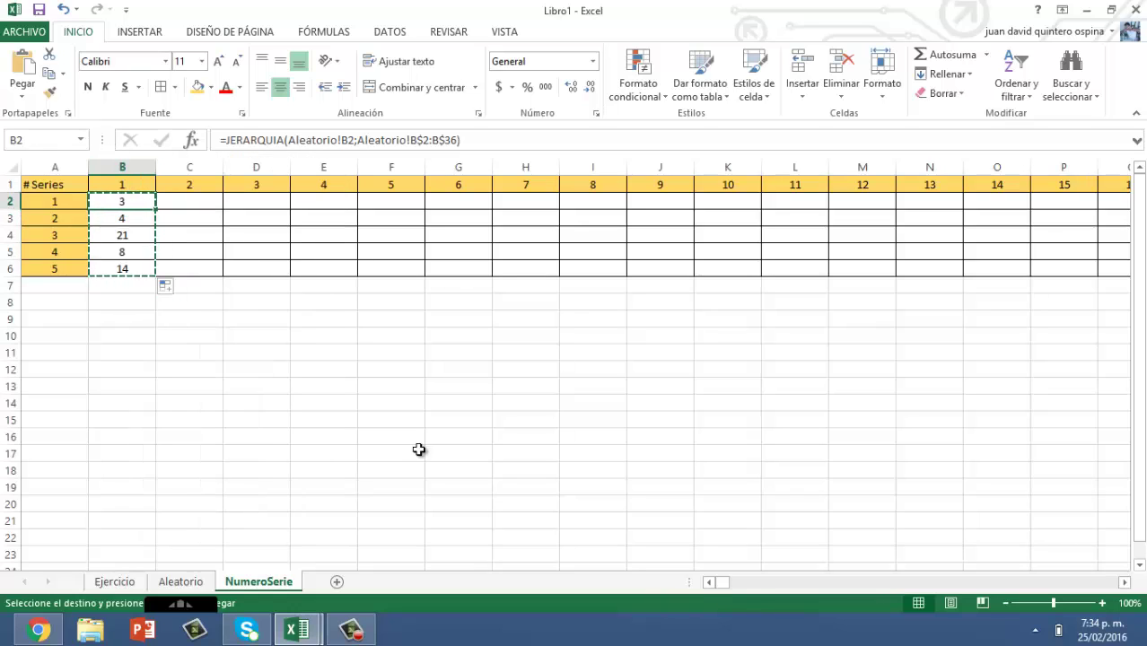
left_click_drag(737, 582, 1111, 582)
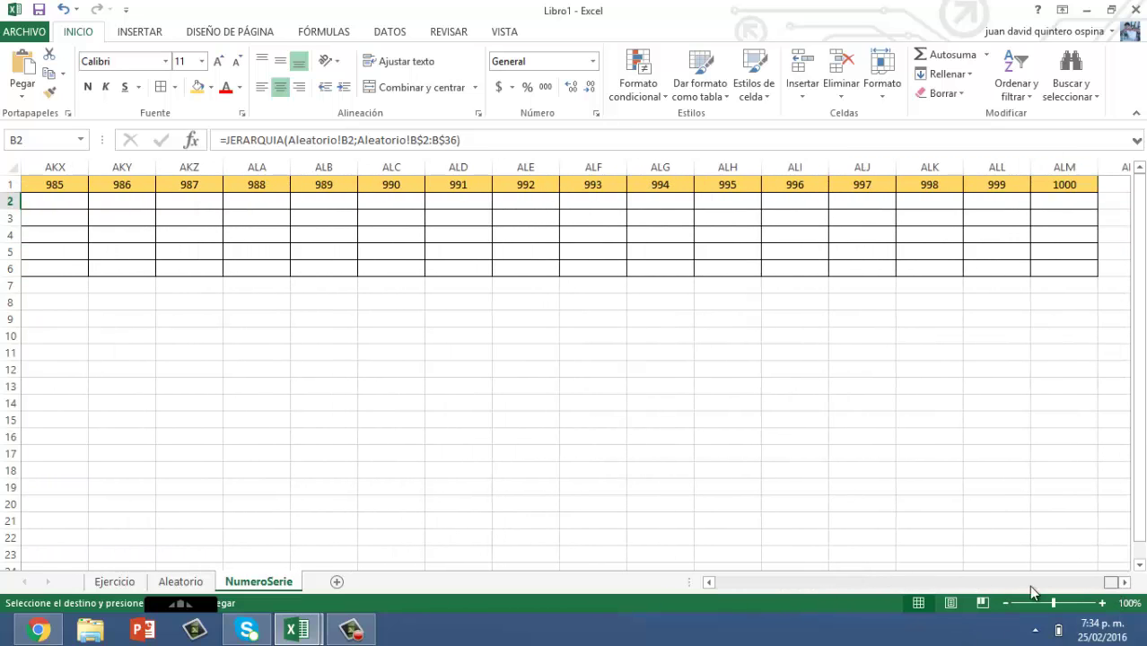
left_click_drag(1111, 582, 562, 587)
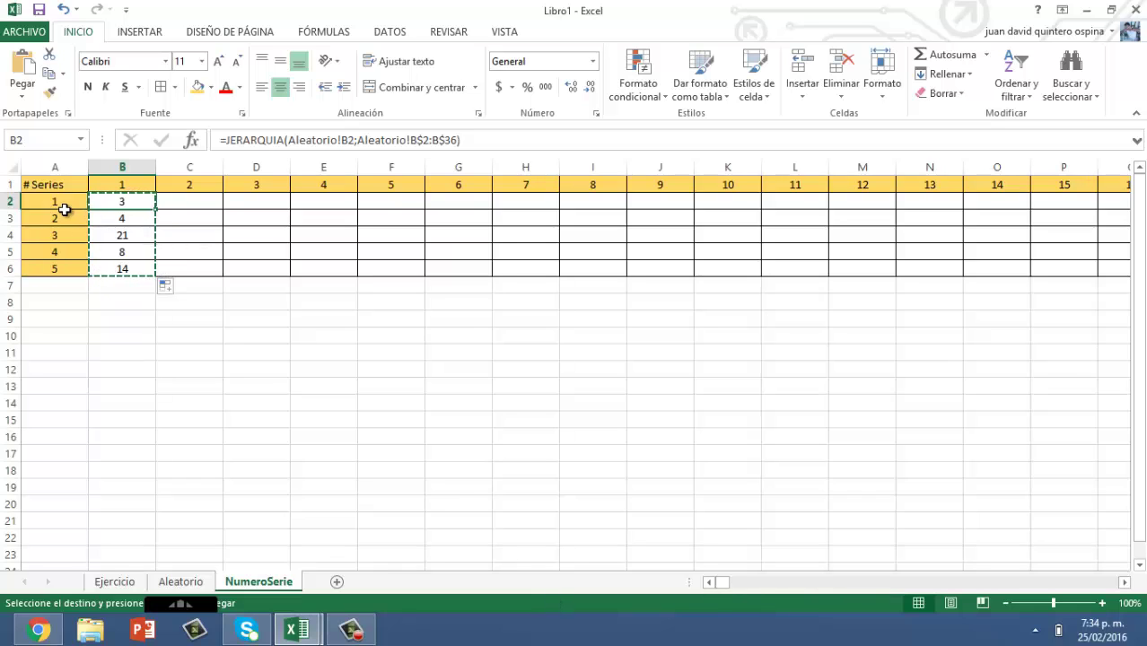
left_click(41, 140)
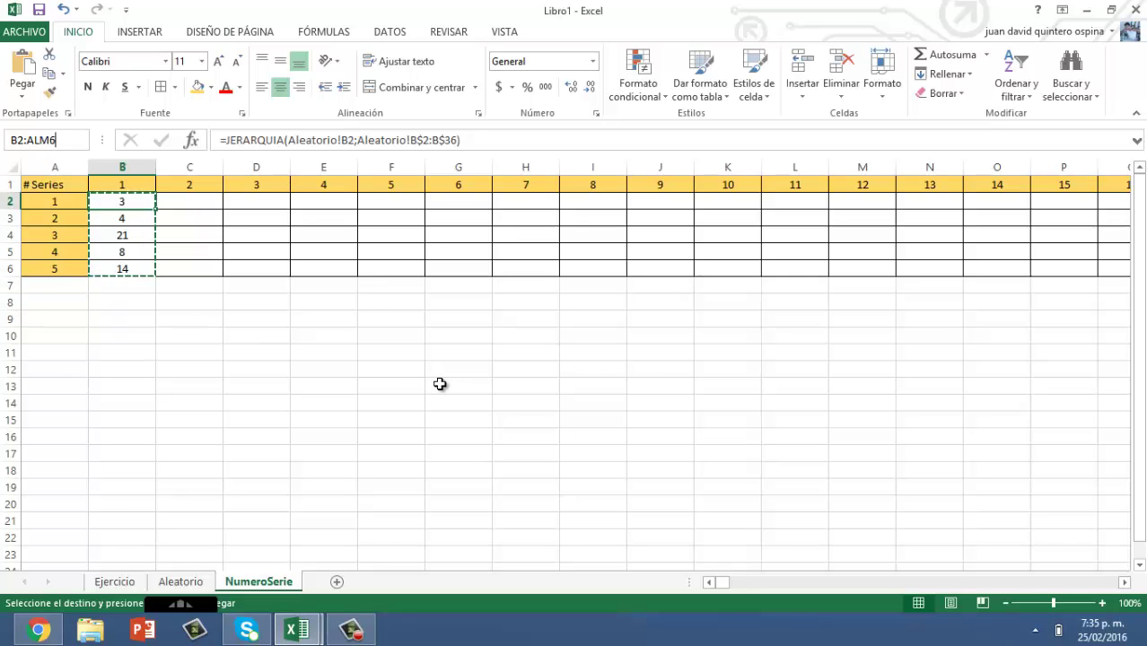
- Paste the JERARQUIA rank formulas across the destination range B2:ALM6
key("Return")
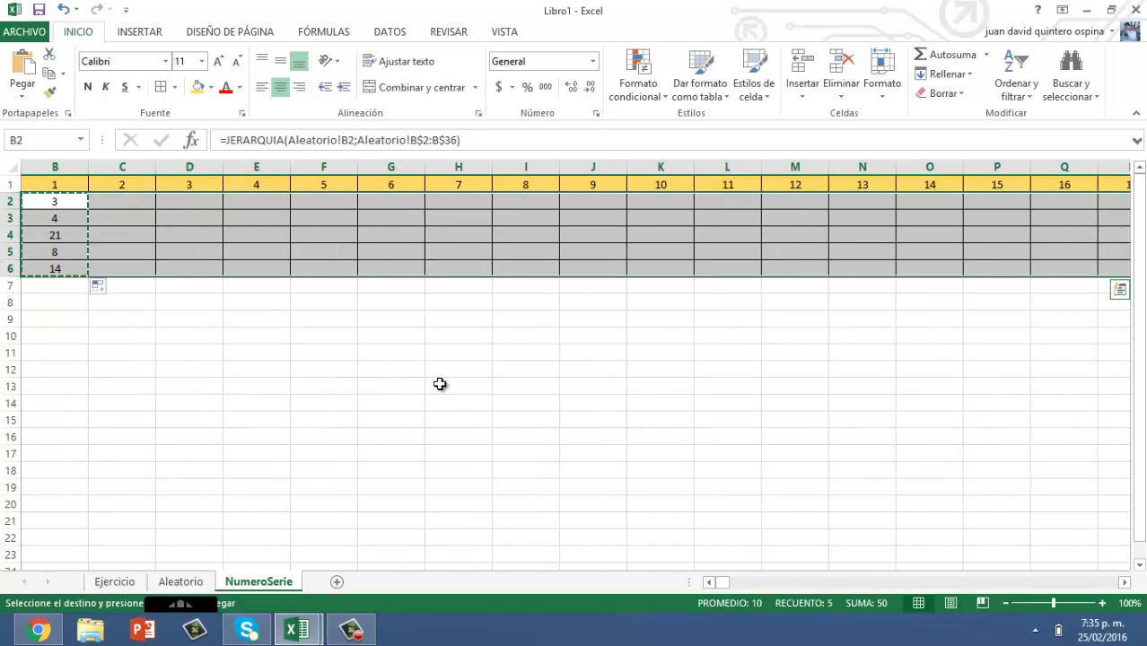
right_click(521, 258)
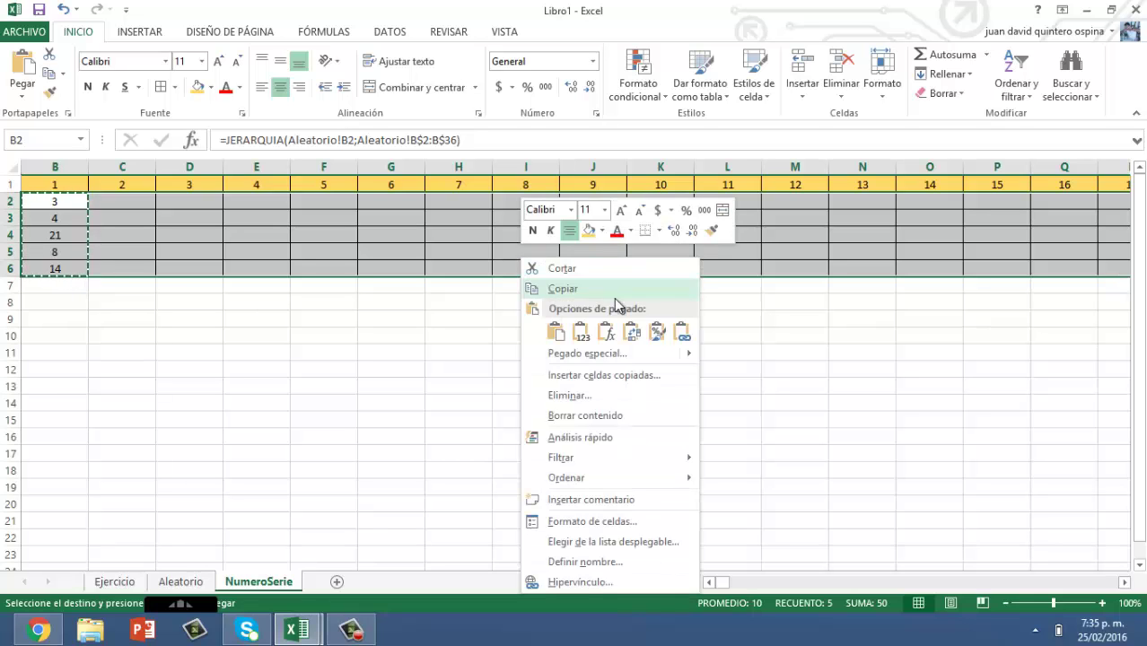
left_click(607, 332)
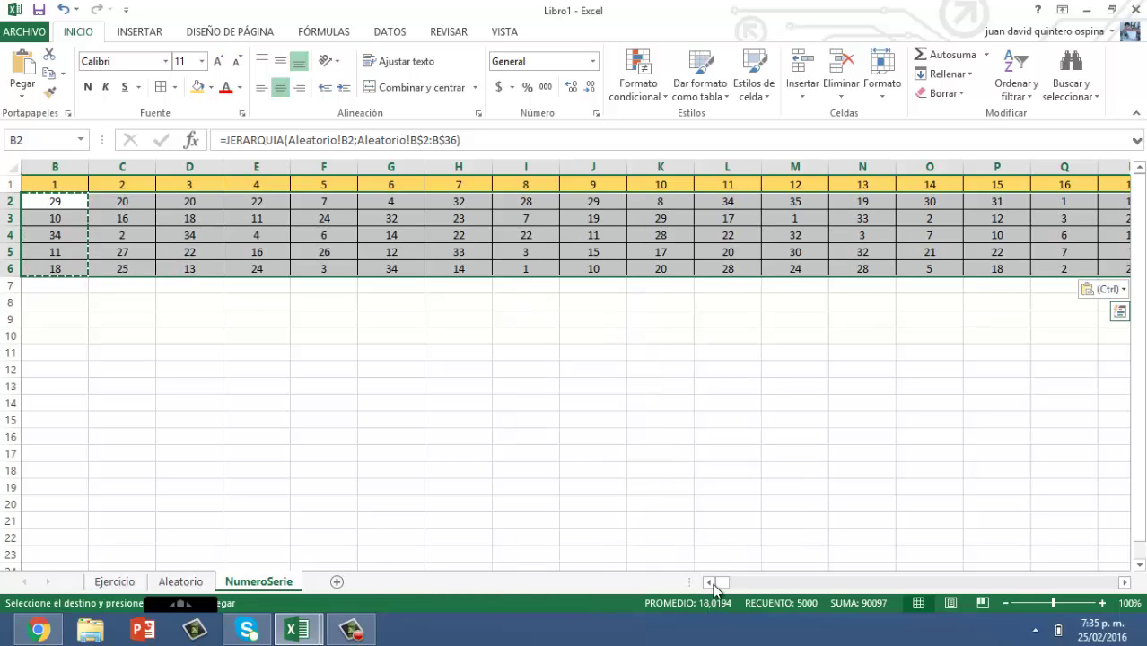
- Scroll across to verify the ranks, check the formula in C4, and select rows 3 to 6
left_click_drag(723, 585, 1115, 575)
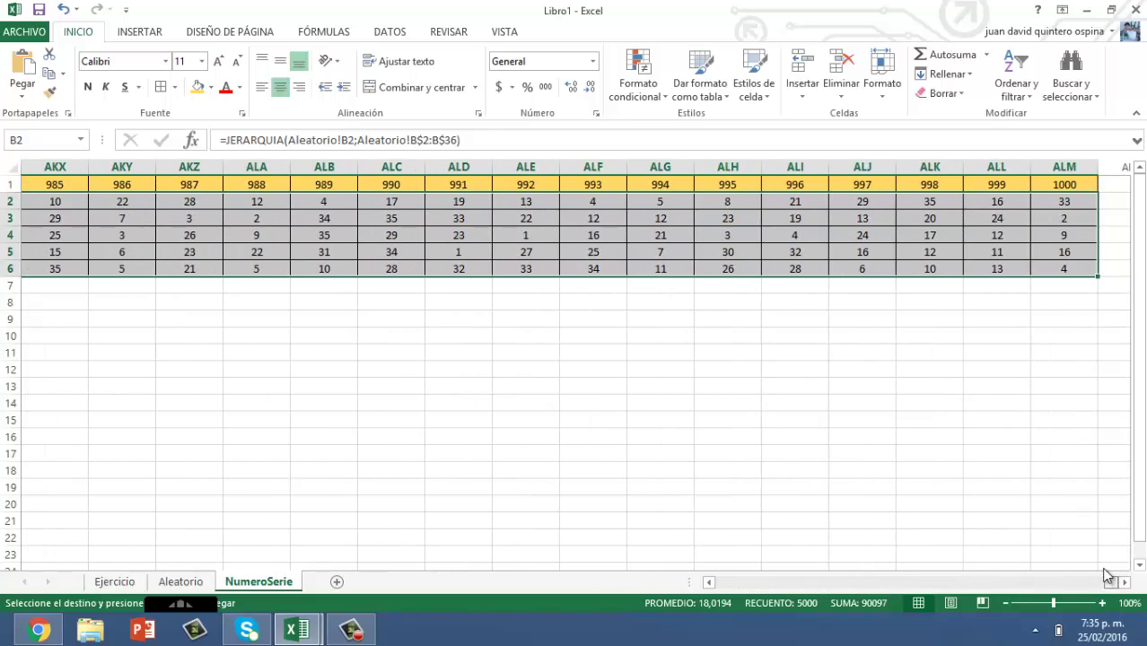
left_click_drag(1107, 575, 649, 575)
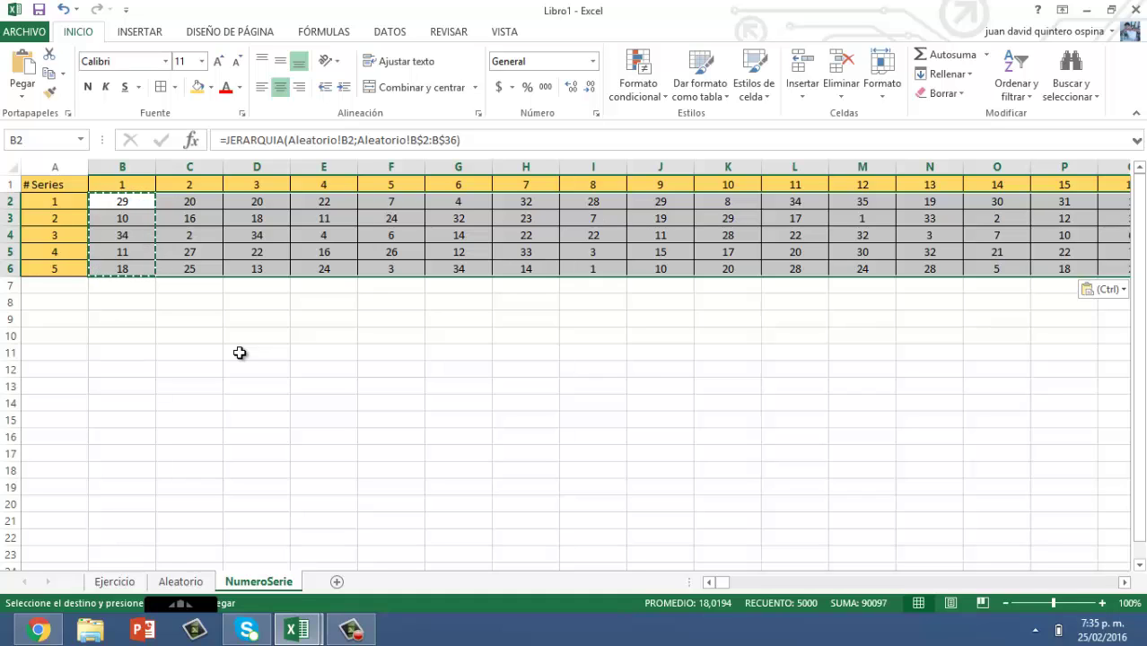
left_click(211, 239)
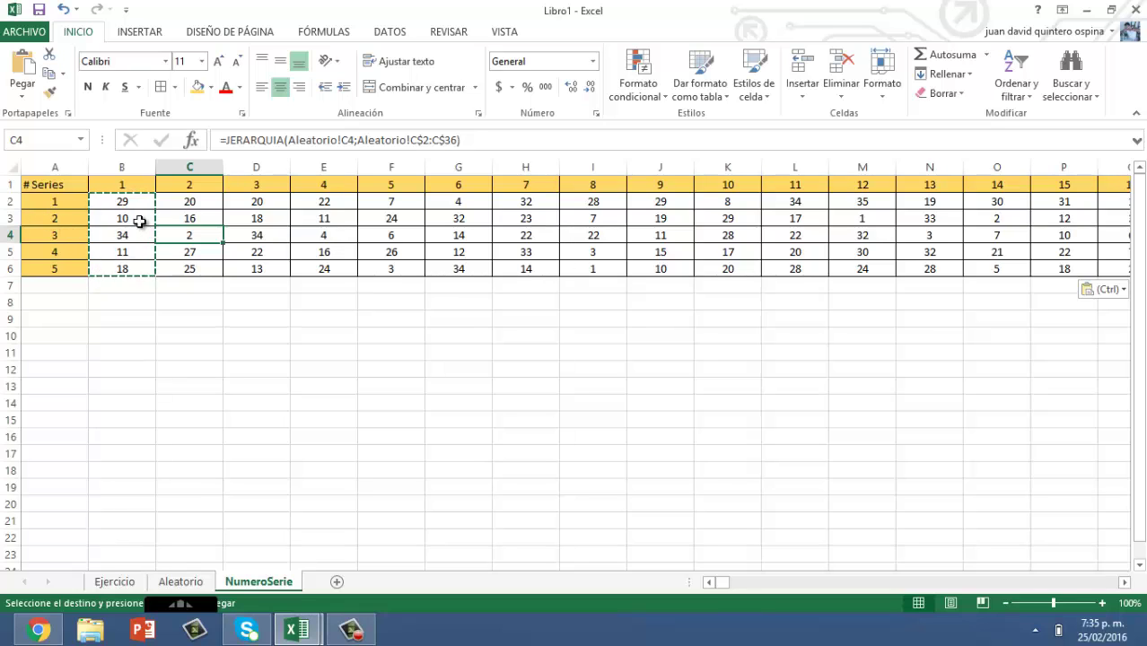
left_click_drag(6, 218, 7, 260)
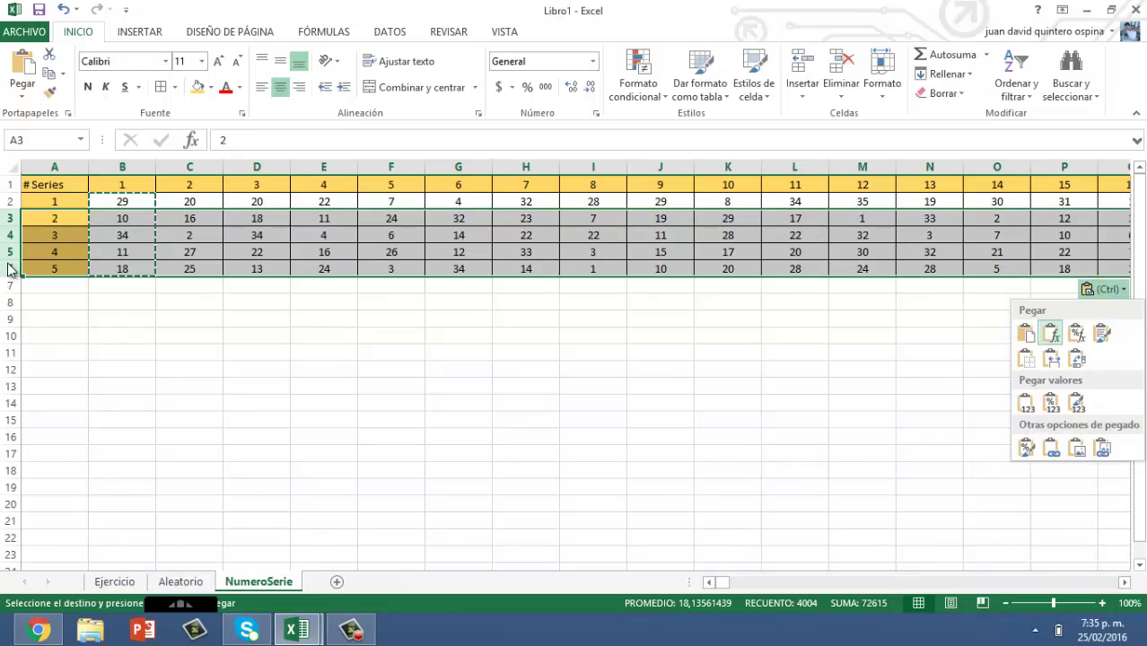
- Delete rows 3–6 with Eliminar, then scroll row 2 to confirm series 1 keeps its ranks
right_click(9, 253)
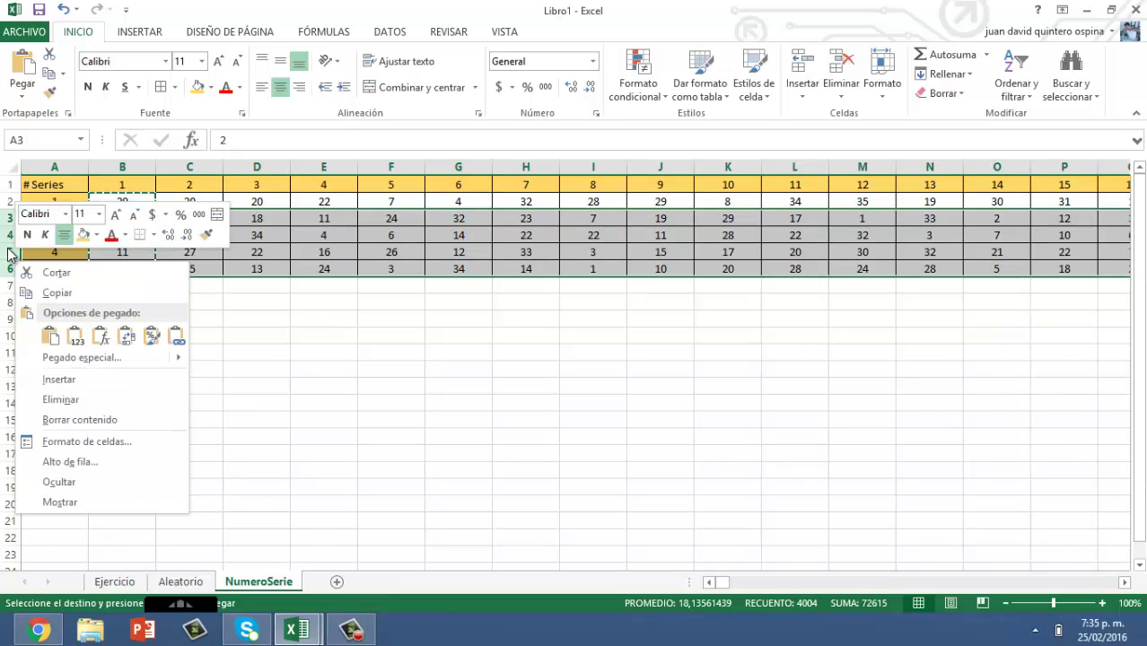
left_click(77, 400)
left_click(103, 283)
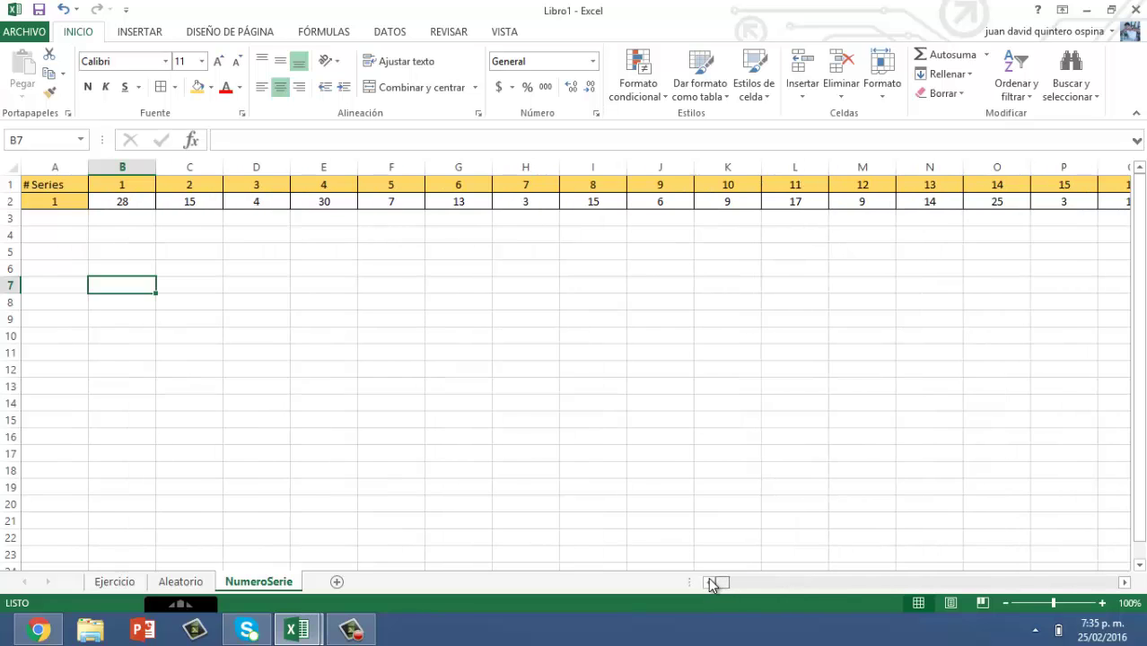
left_click_drag(728, 583, 968, 579)
scroll(1005, 563, "left", 15)
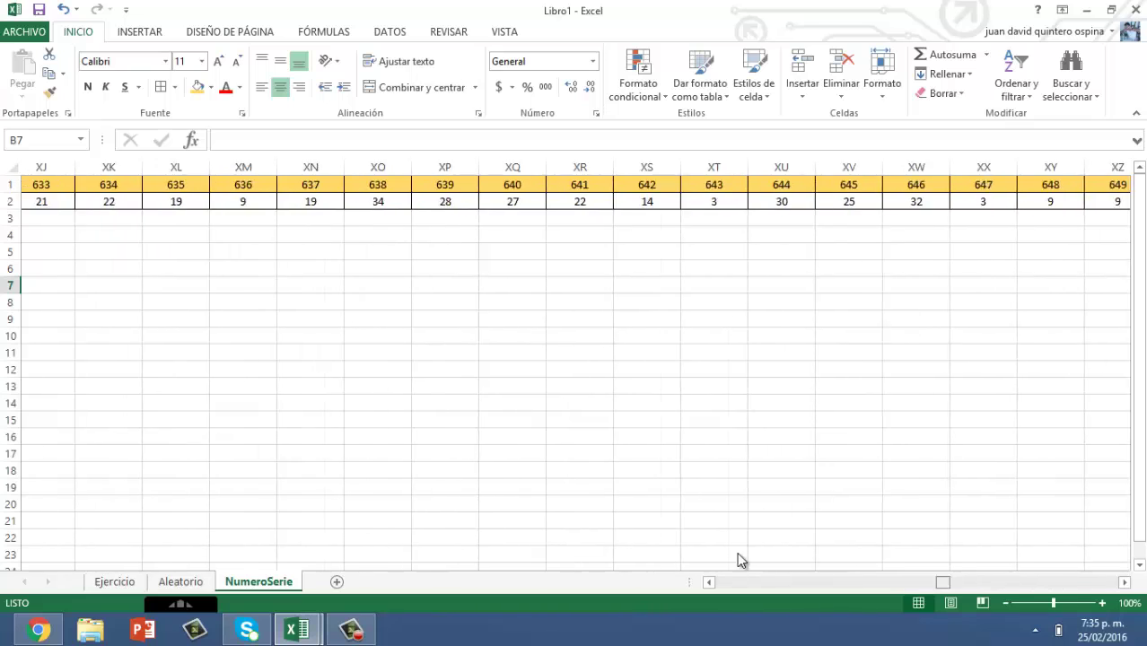